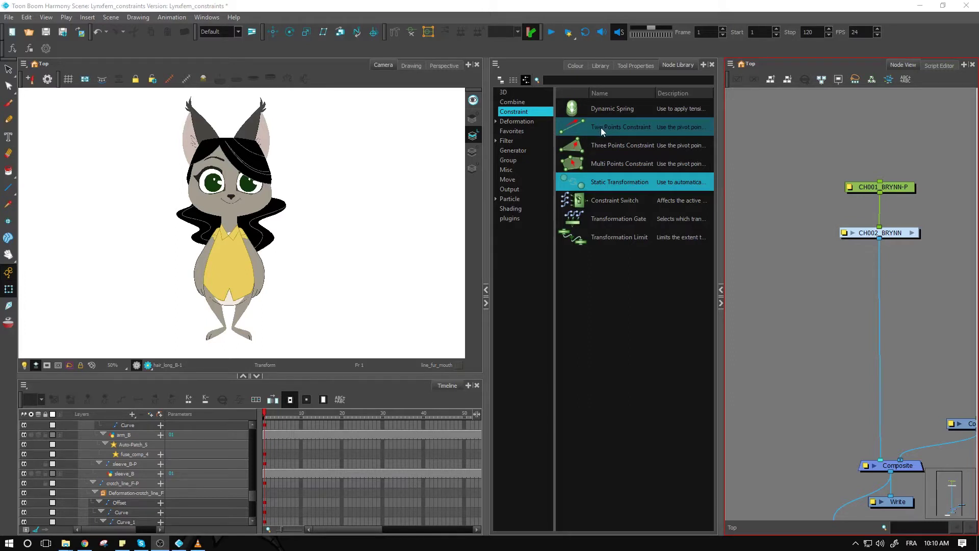
# Step: Look up the Two Points Constraint node in the library, then restore the camera view and timeline
pyautogui.click(601, 127)
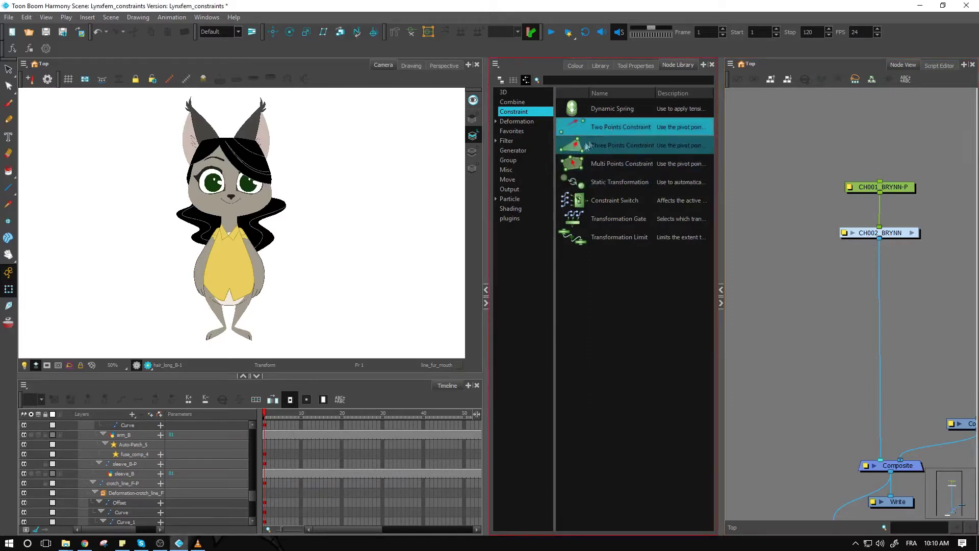
pyautogui.click(486, 291)
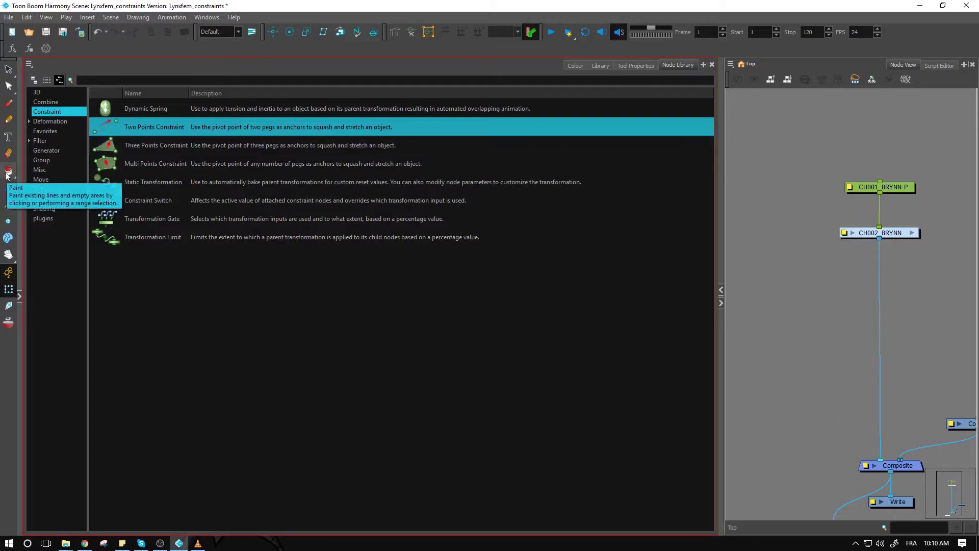
pyautogui.click(19, 297)
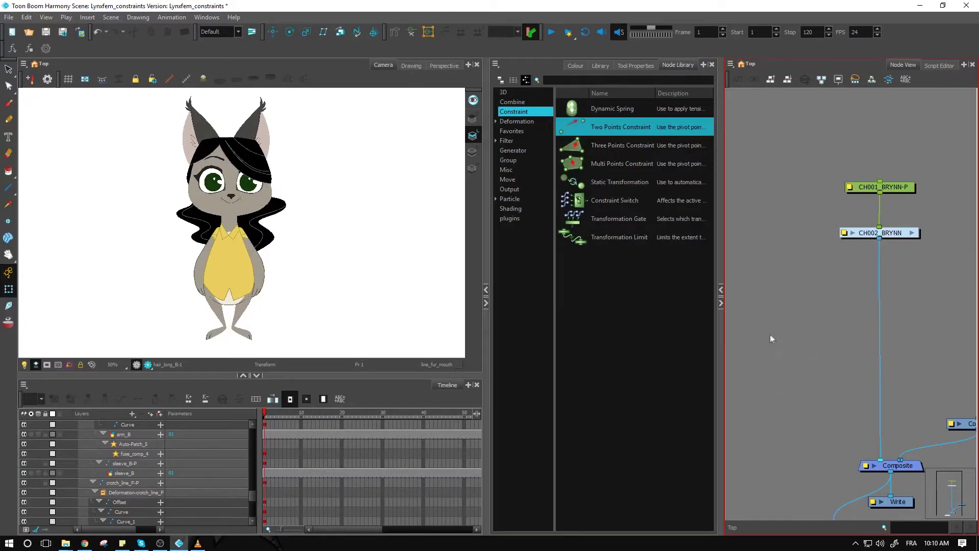
# Step: Add a new Drawing layer and connect it into the Composite
pyautogui.hotkey('ctrl', 'r')
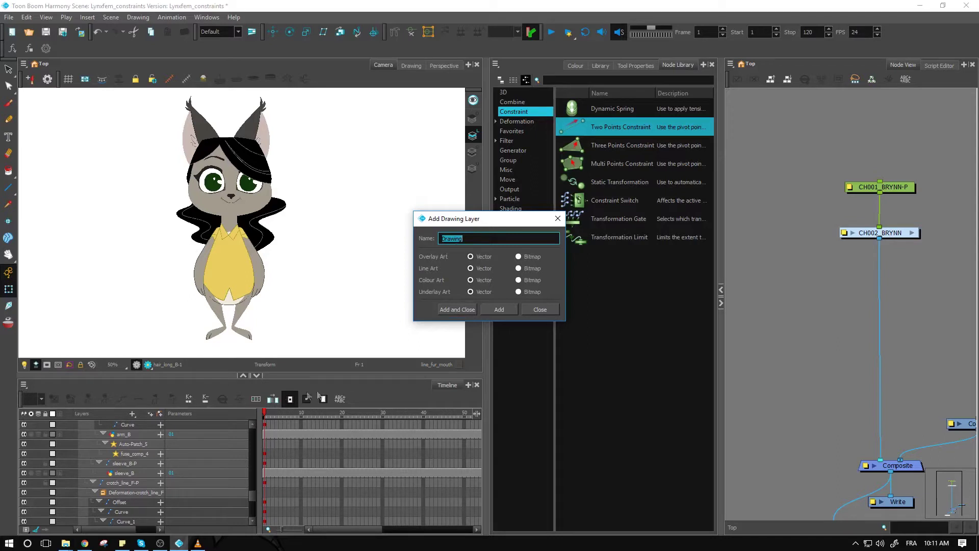
pyautogui.click(457, 310)
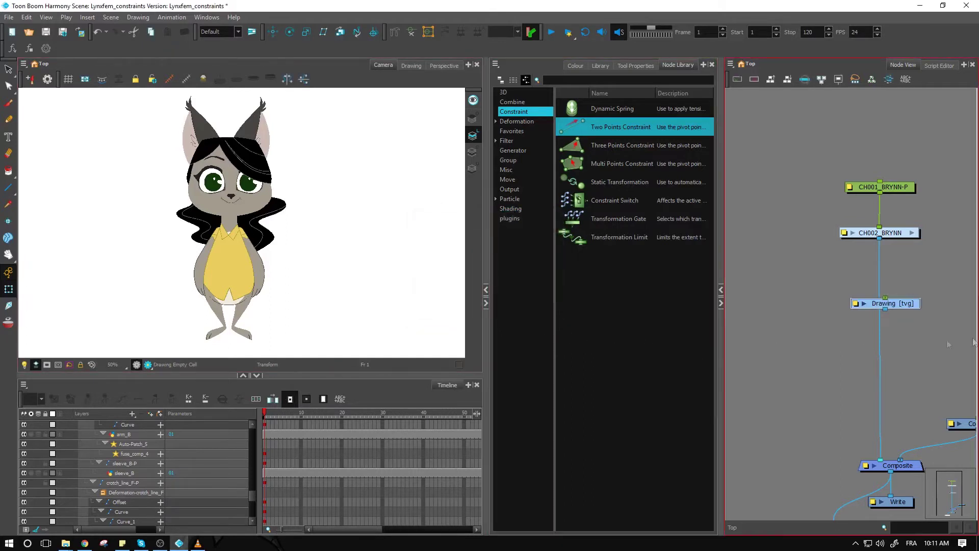
pyautogui.moveTo(902, 310)
pyautogui.mouseDown()
pyautogui.moveTo(817, 307)
pyautogui.moveTo(798, 363)
pyautogui.moveTo(874, 459)
pyautogui.mouseUp()
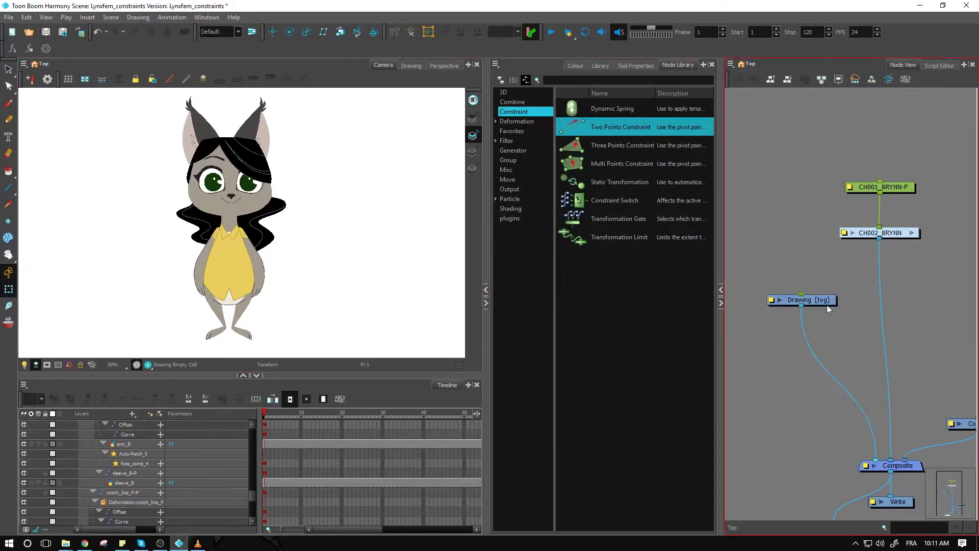
pyautogui.click(787, 298)
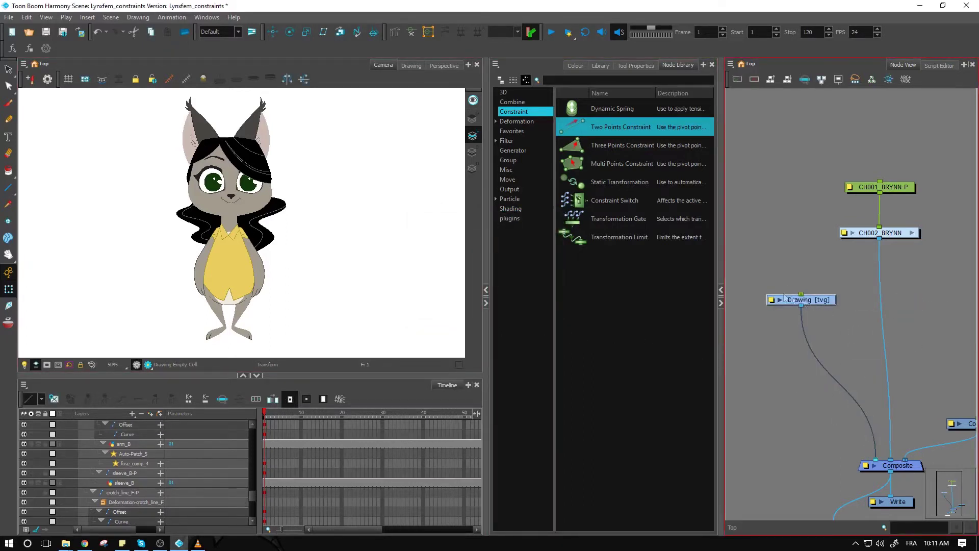
# Step: Disable the CH002_BRYNN character node and select the new Drawing node
pyautogui.click(883, 236)
pyautogui.press('d')
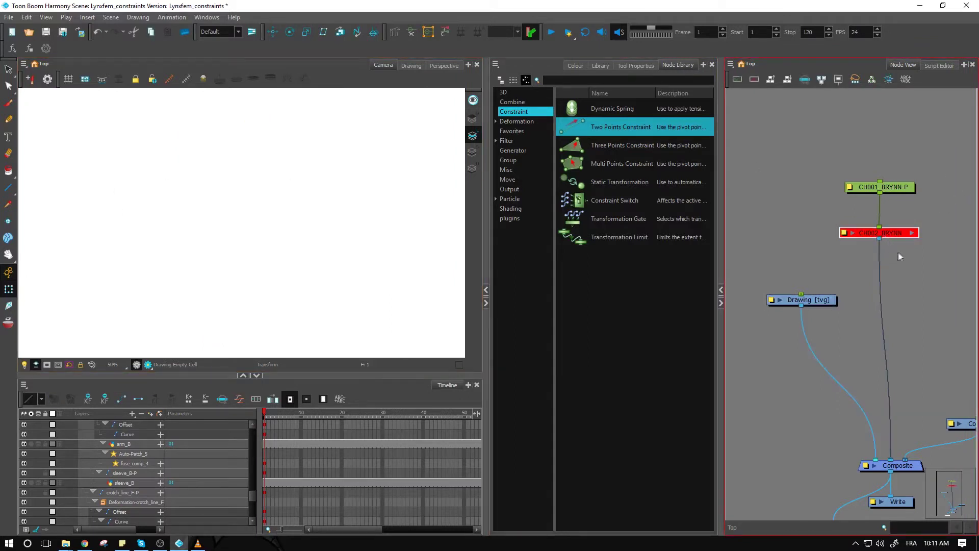
pyautogui.click(811, 300)
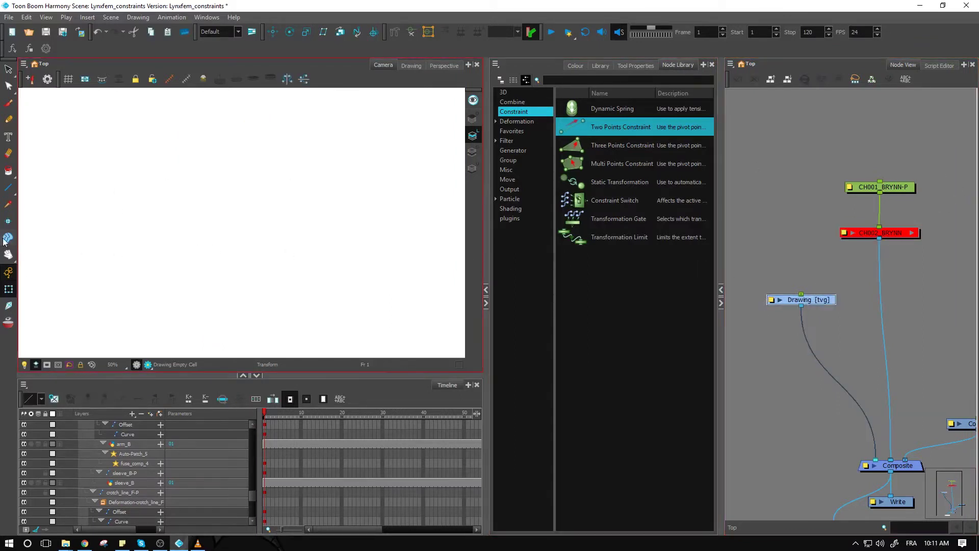
pyautogui.click(8, 188)
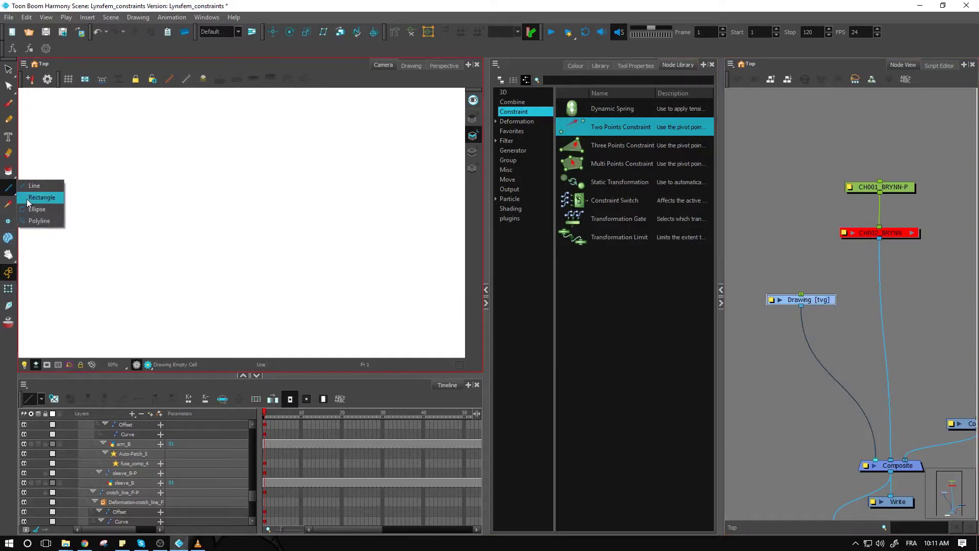
# Step: Draw a wide rectangle, fill it with dark green pupils_eyebrows_nose, and reposition the Drawing node
pyautogui.click(26, 196)
pyautogui.moveTo(106, 187); pyautogui.dragTo(393, 246)
pyautogui.click(8, 170)
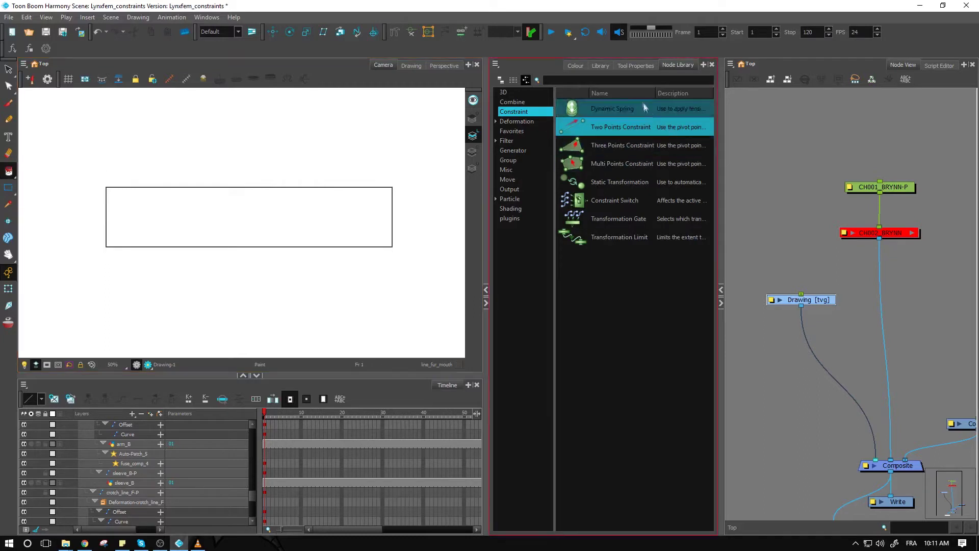
pyautogui.click(576, 67)
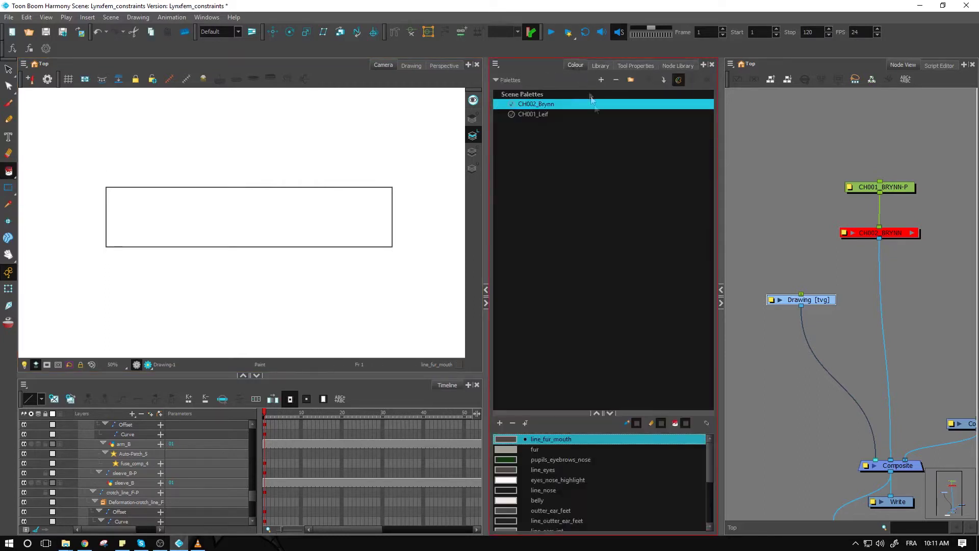
pyautogui.moveTo(540, 411); pyautogui.dragTo(543, 176)
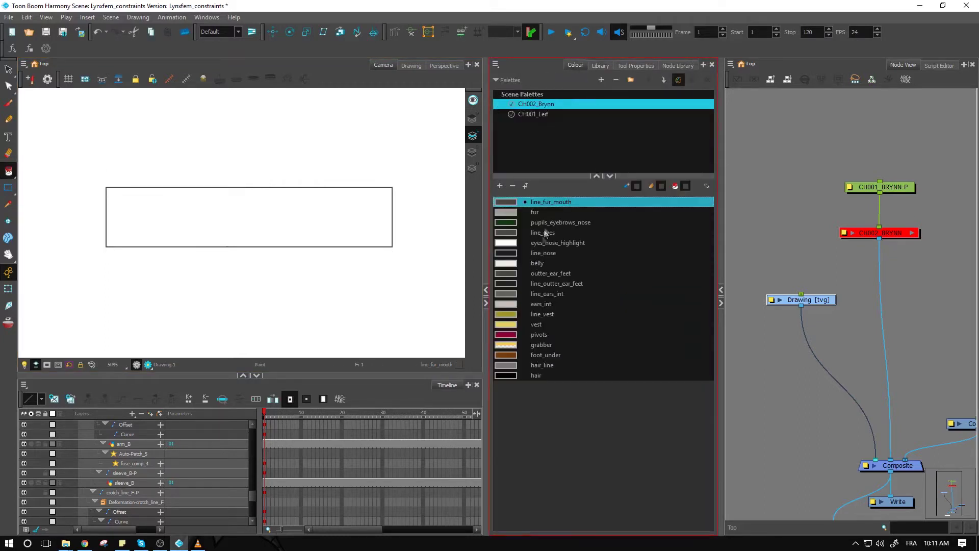
pyautogui.click(545, 224)
pyautogui.click(242, 212)
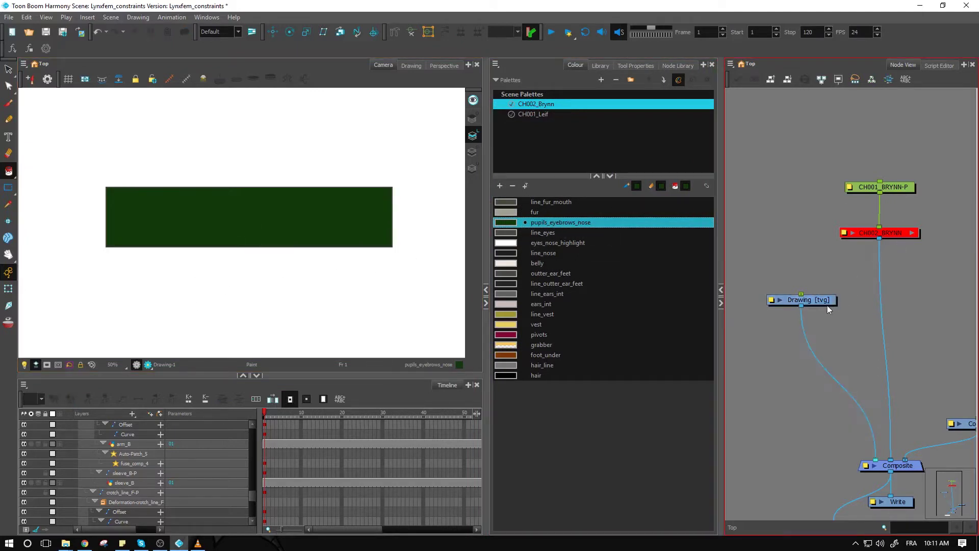
pyautogui.moveTo(814, 300); pyautogui.dragTo(795, 316)
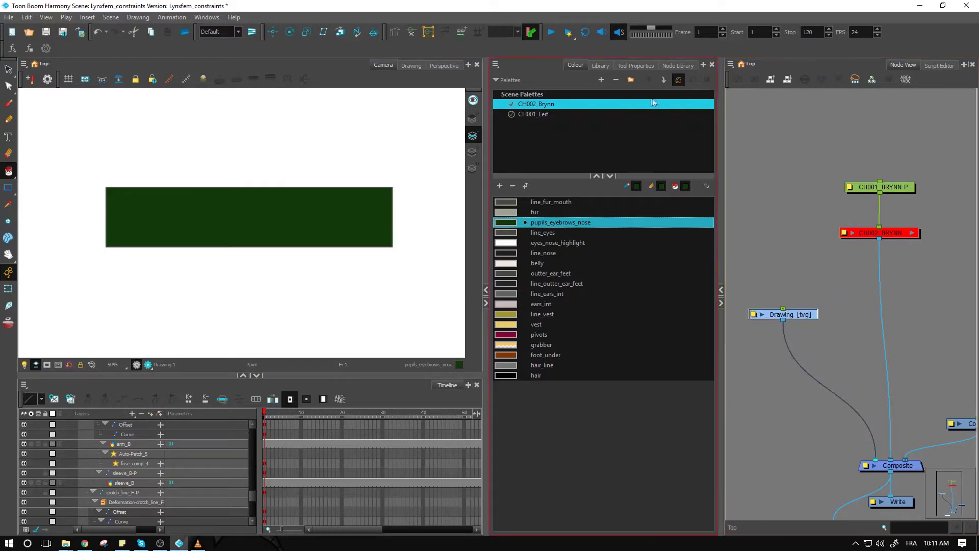
pyautogui.click(668, 66)
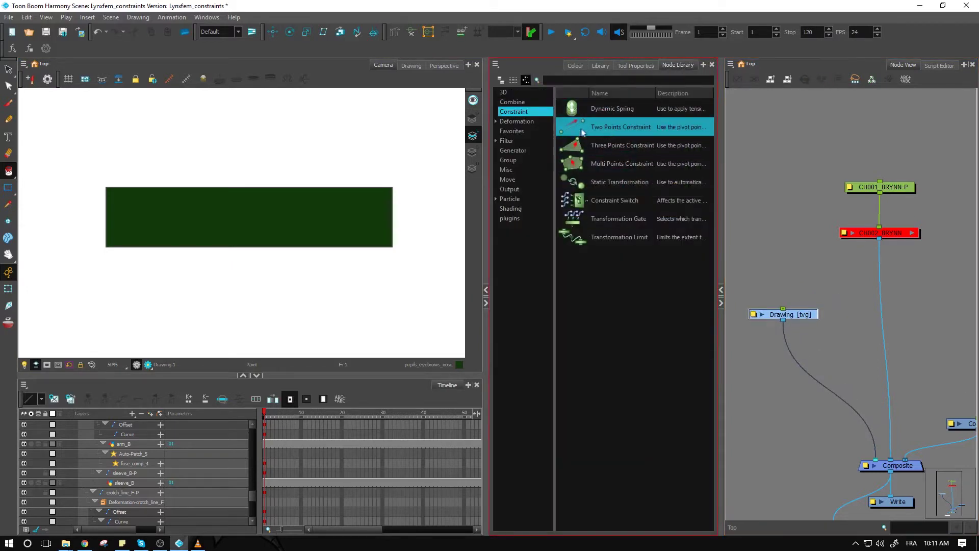
# Step: Add a Two Points Constraint node and wire it into the Drawing node's input
pyautogui.moveTo(606, 132)
pyautogui.mouseDown()
pyautogui.moveTo(719, 219)
pyautogui.moveTo(763, 268)
pyautogui.moveTo(802, 279)
pyautogui.mouseUp()
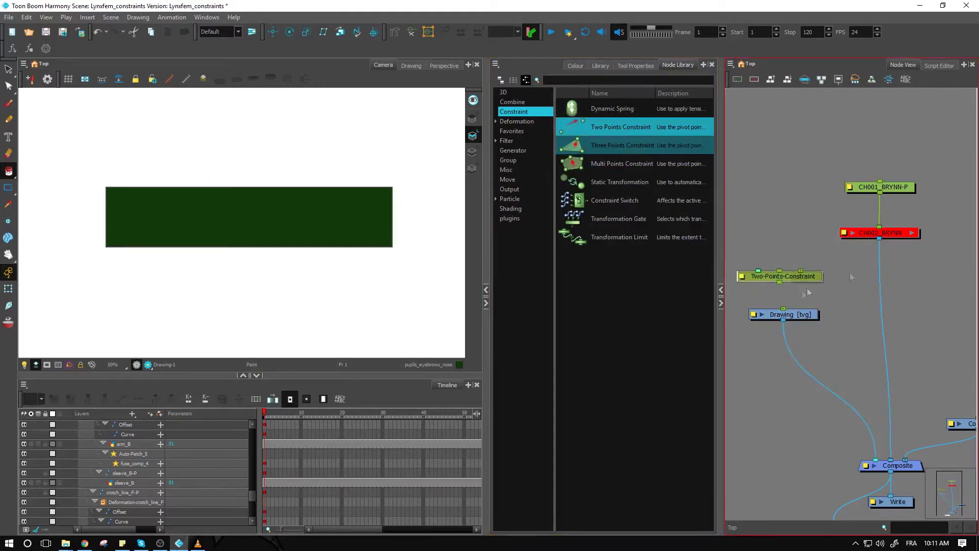
pyautogui.click(808, 317)
pyautogui.moveTo(808, 316)
pyautogui.mouseDown()
pyautogui.moveTo(797, 322)
pyautogui.moveTo(925, 317)
pyautogui.mouseUp()
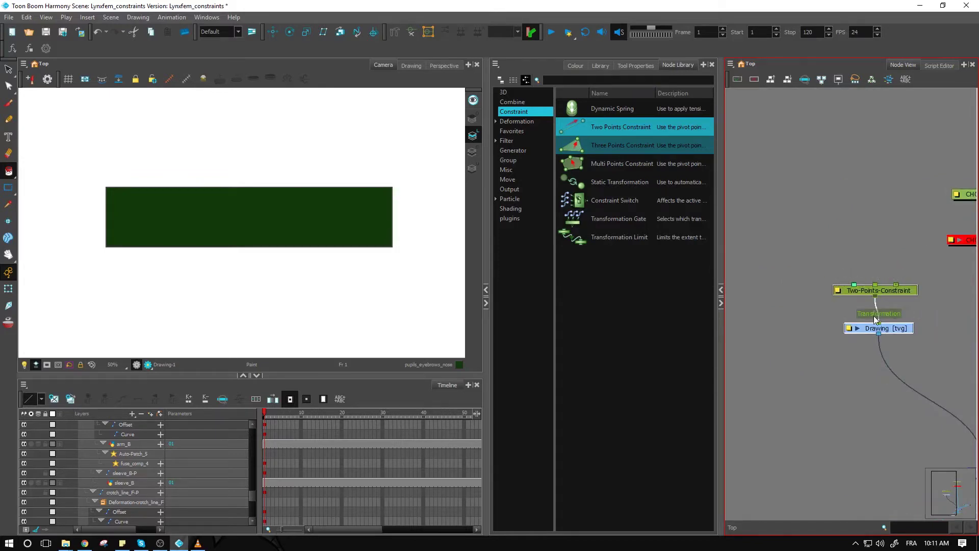
pyautogui.click(873, 317)
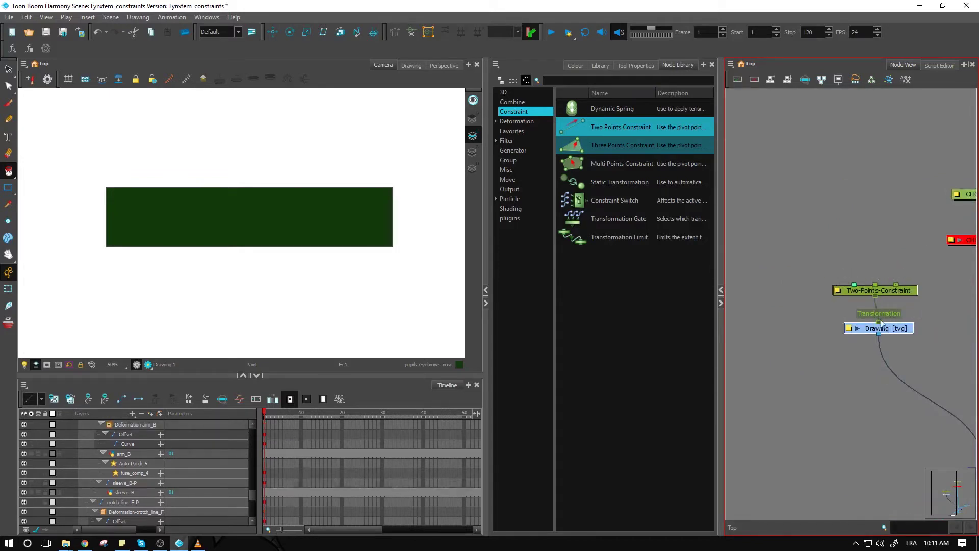
pyautogui.click(906, 315)
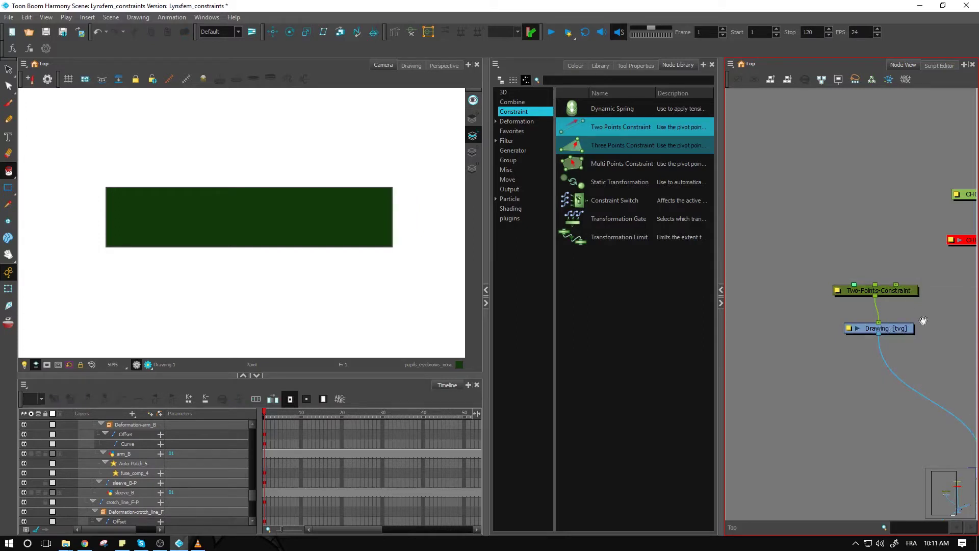
pyautogui.moveTo(922, 319); pyautogui.dragTo(867, 332)
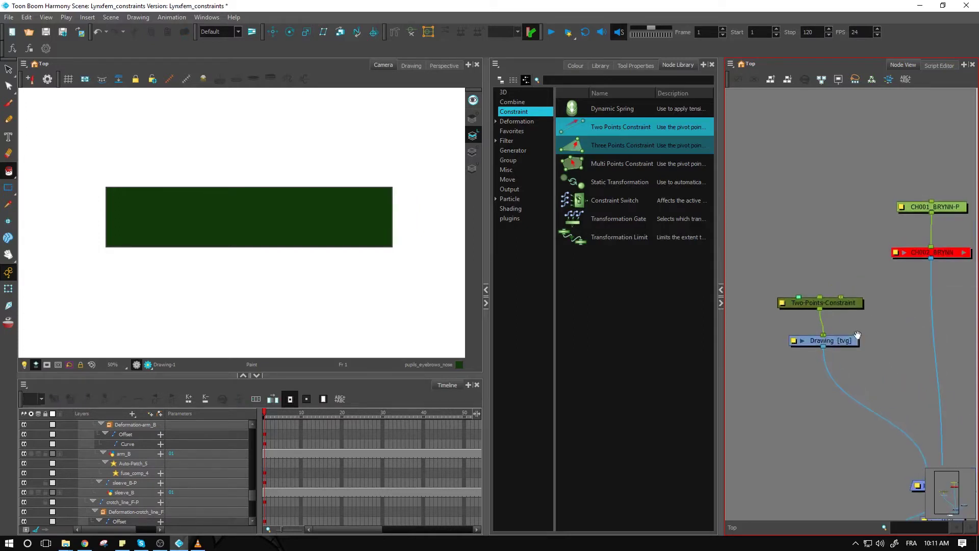
# Step: Add a peg feeding the constraint node with Ctrl+P
pyautogui.rightClick(840, 296)
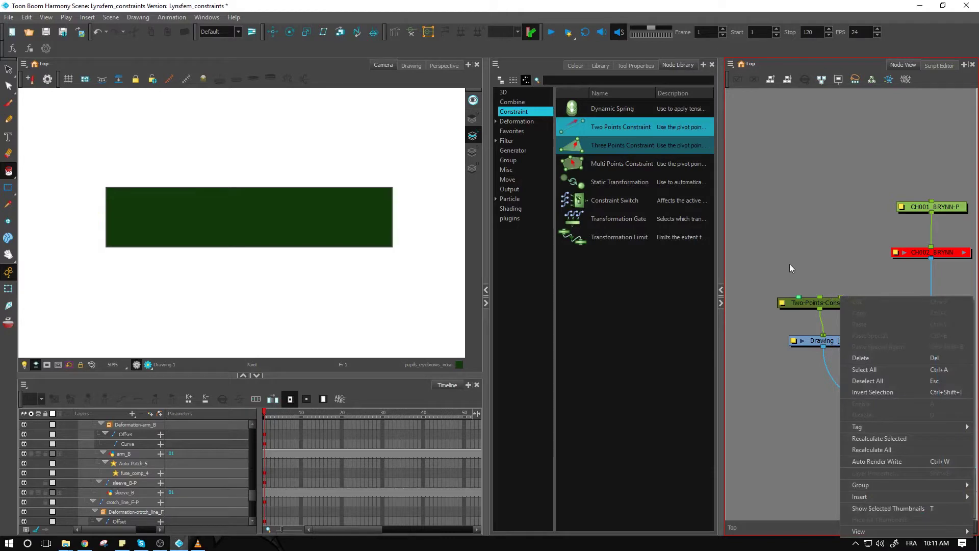
pyautogui.click(841, 274)
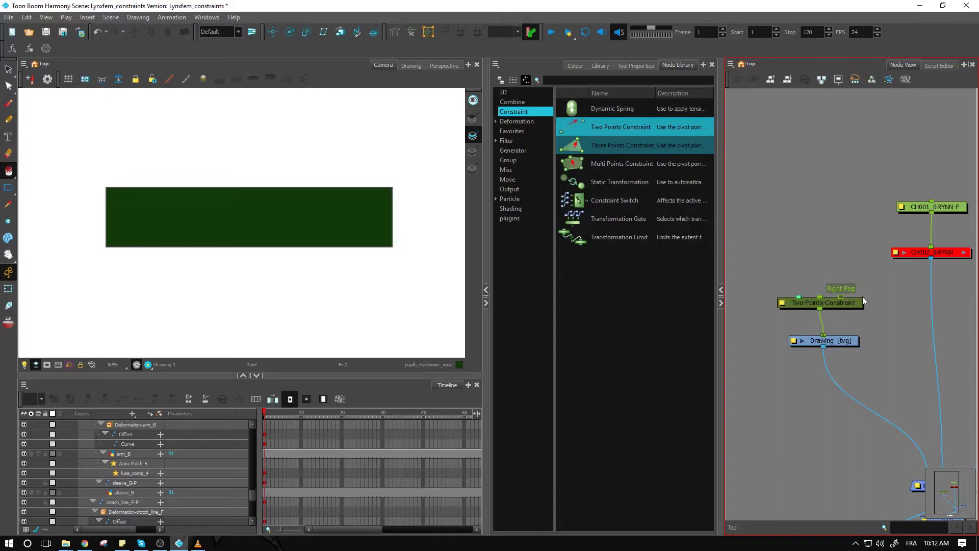
pyautogui.hotkey('ctrl', 'p')
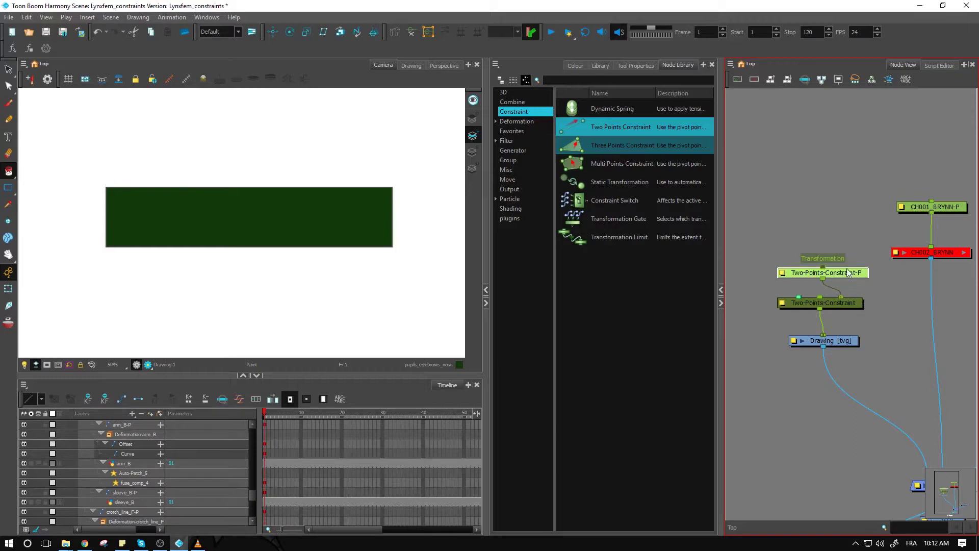
# Step: Add a second no-name peg for the Left Peg input and position both pegs
pyautogui.moveTo(847, 272); pyautogui.dragTo(903, 273)
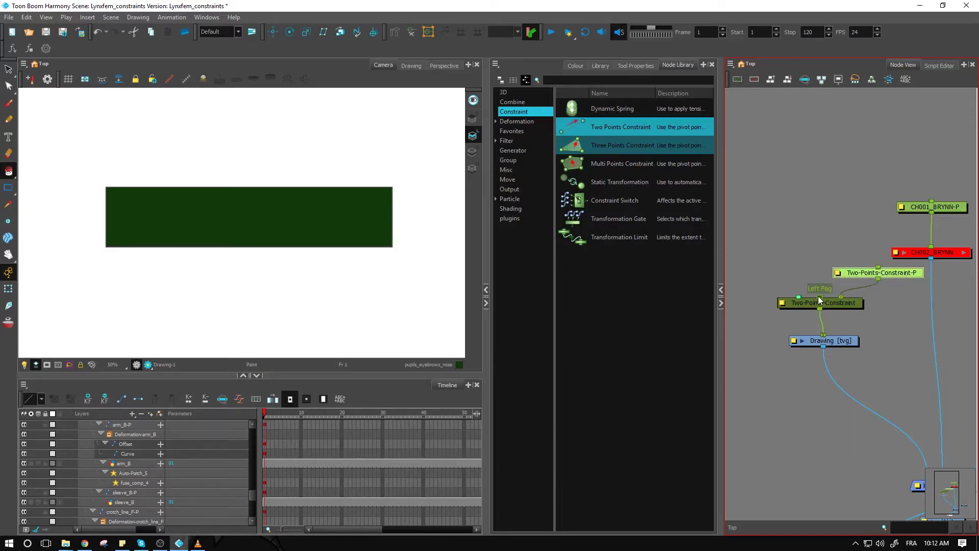
pyautogui.hotkey('ctrl', 'p')
pyautogui.moveTo(815, 275); pyautogui.dragTo(809, 267)
pyautogui.moveTo(898, 274); pyautogui.dragTo(894, 265)
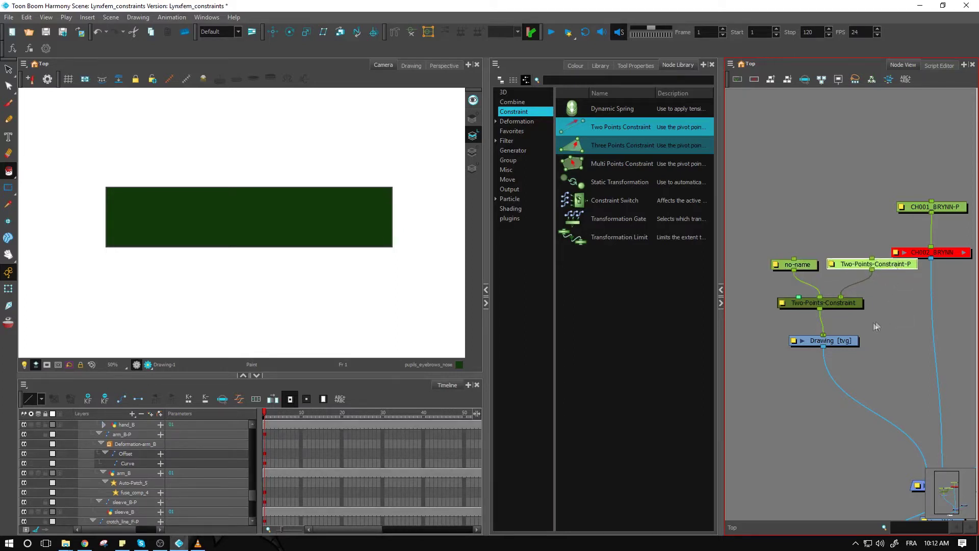
# Step: Move the pegs, constraint and Drawing nodes together, then select the no-name peg
pyautogui.moveTo(848, 365); pyautogui.dragTo(783, 264)
pyautogui.moveTo(879, 265); pyautogui.dragTo(860, 298)
pyautogui.click(843, 353)
pyautogui.click(860, 301)
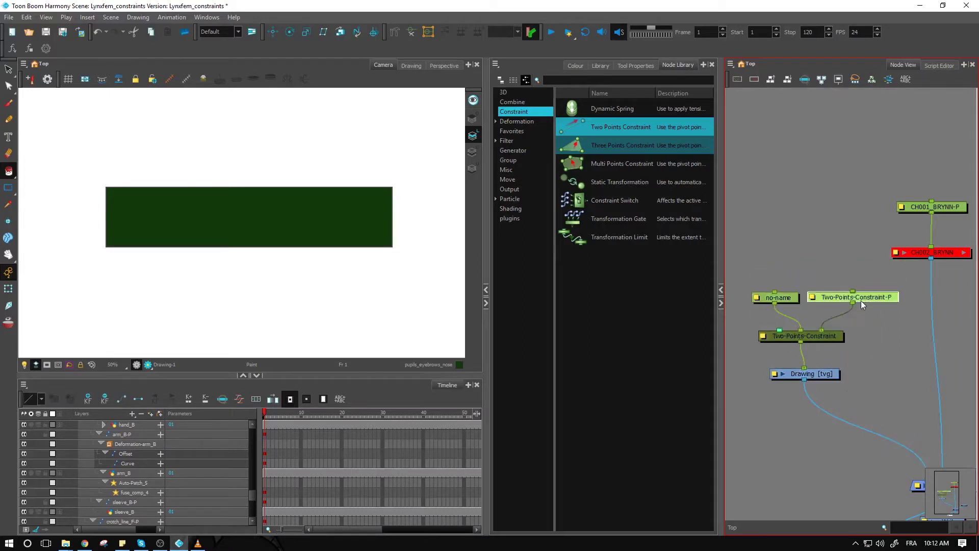
pyautogui.click(787, 300)
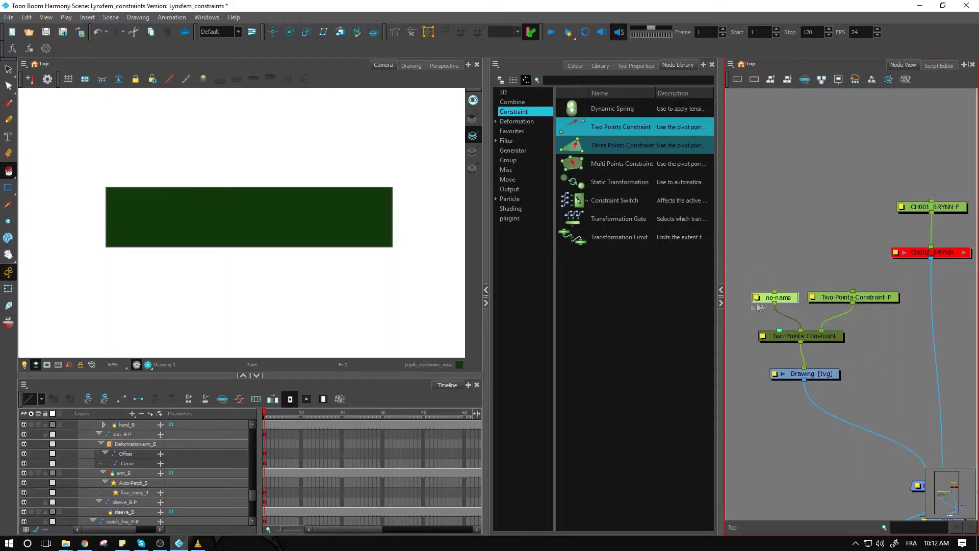
pyautogui.scroll(-1, 168, 250)
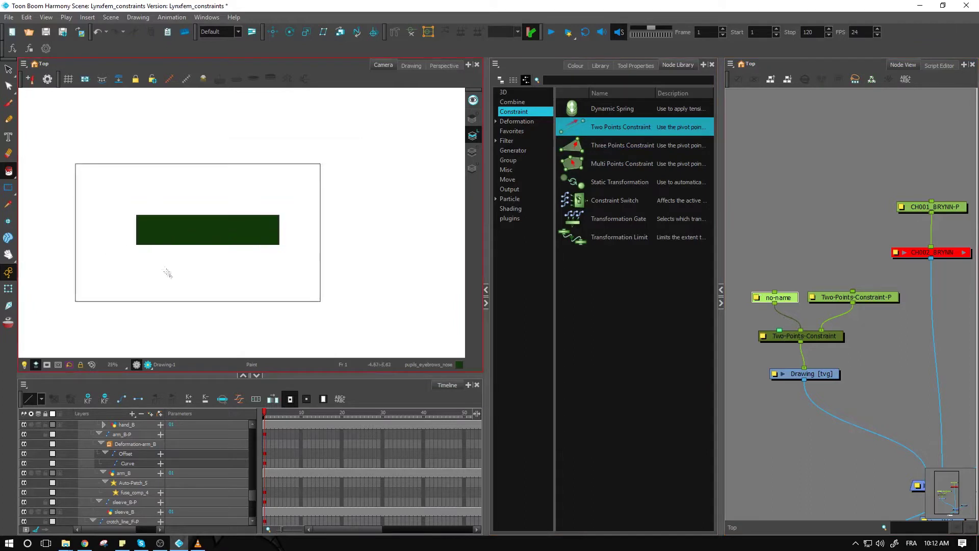
# Step: Place the no-name pivot at the rectangle's left end and Two-Points-Constraint-P's at its right edge
pyautogui.moveTo(204, 252); pyautogui.dragTo(238, 297)
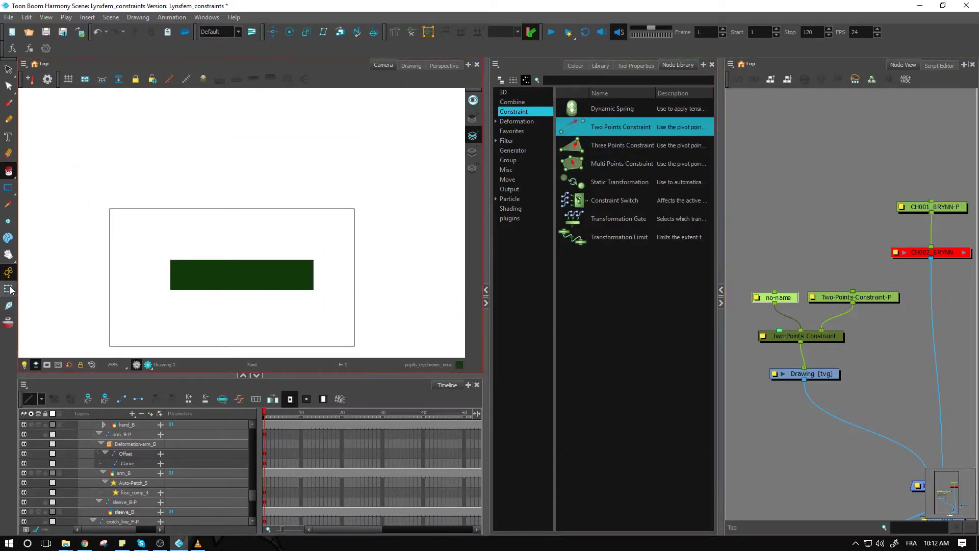
pyautogui.click(290, 32)
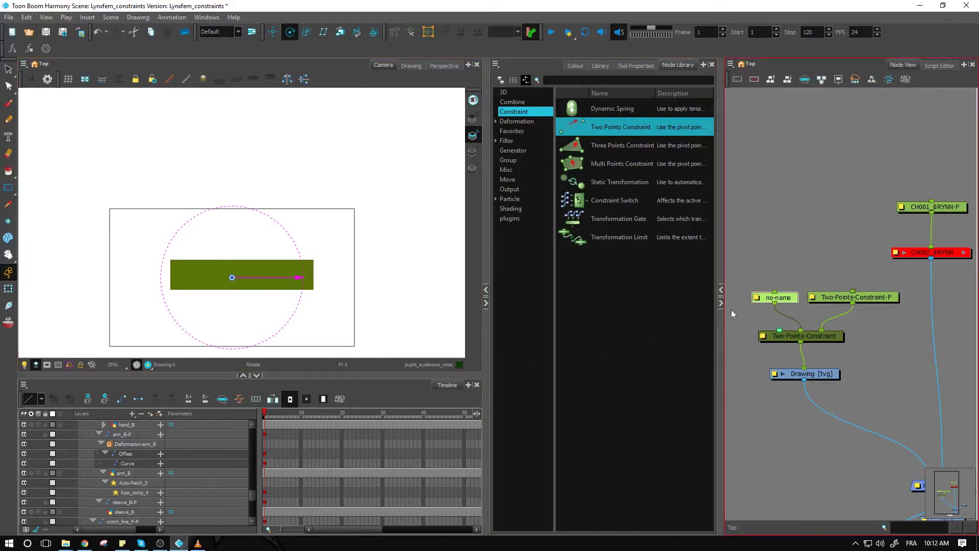
pyautogui.click(765, 304)
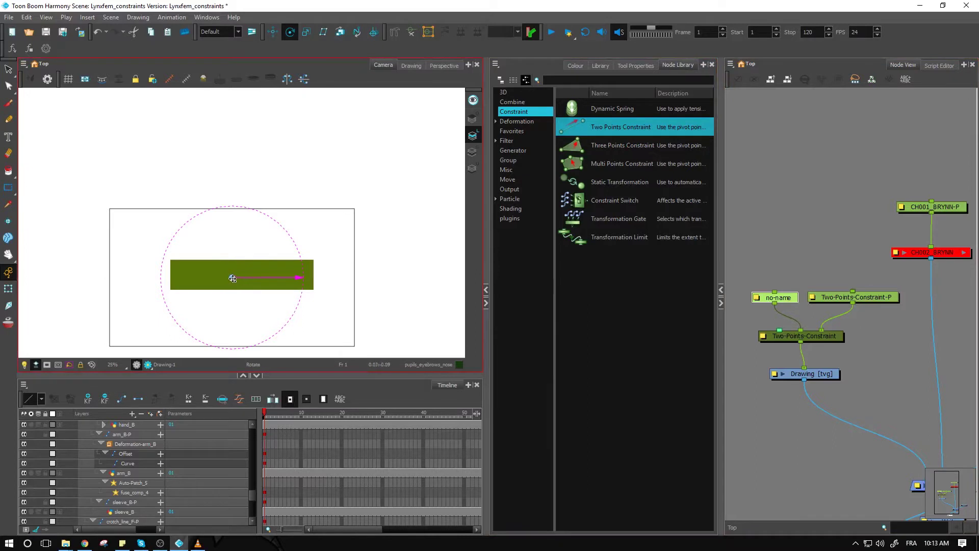
pyautogui.moveTo(232, 278); pyautogui.dragTo(175, 275)
pyautogui.click(880, 297)
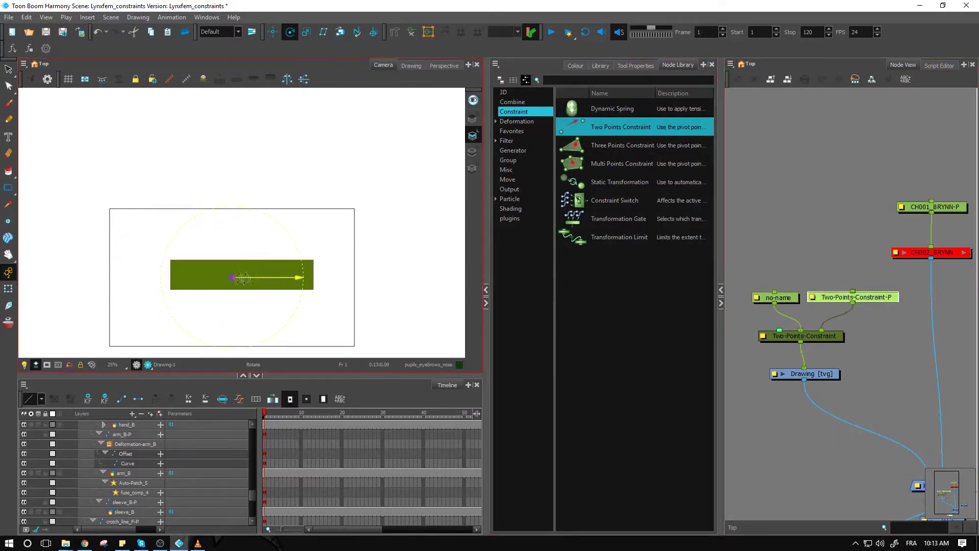
pyautogui.moveTo(243, 278); pyautogui.dragTo(314, 275)
# Step: Return to the Transform tool and open the Two-Points-Constraint node's properties
pyautogui.click(9, 289)
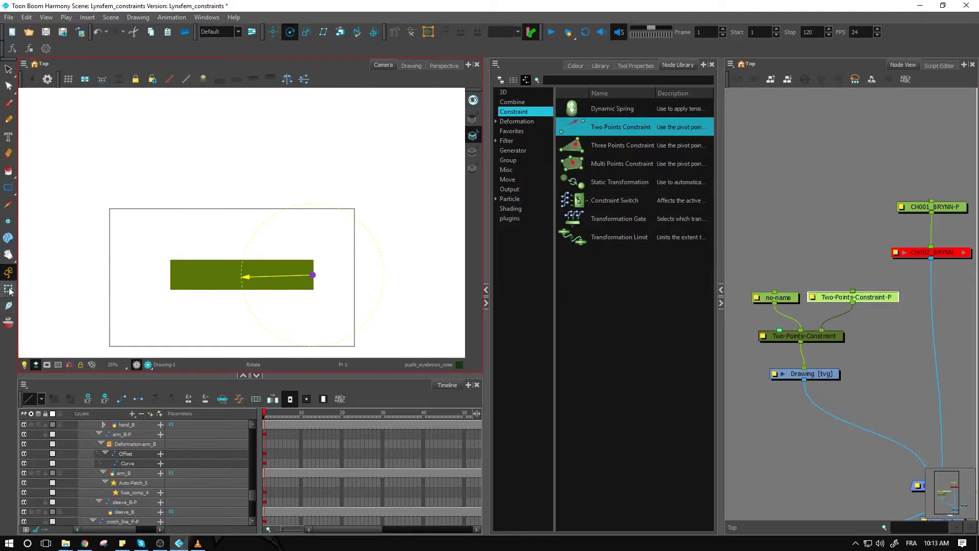
pyautogui.click(328, 225)
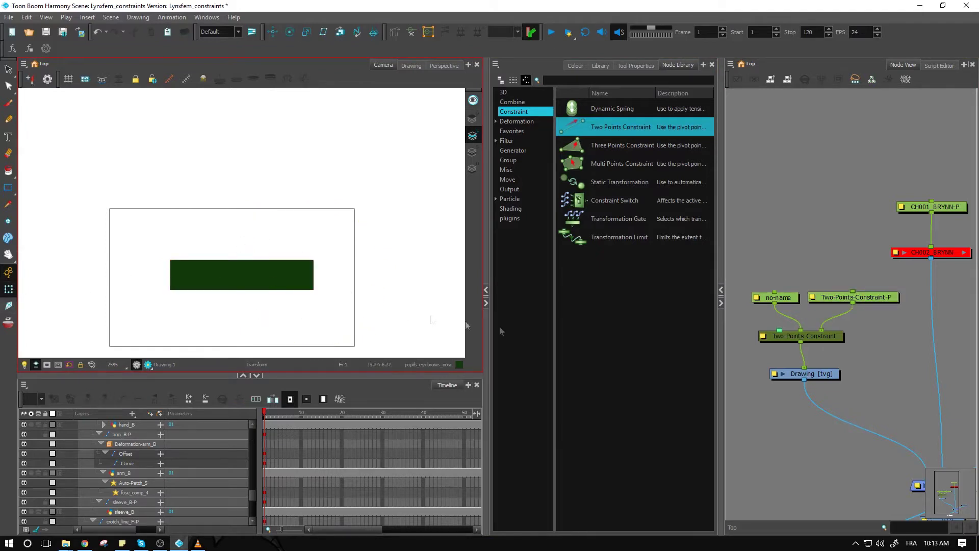
pyautogui.click(857, 328)
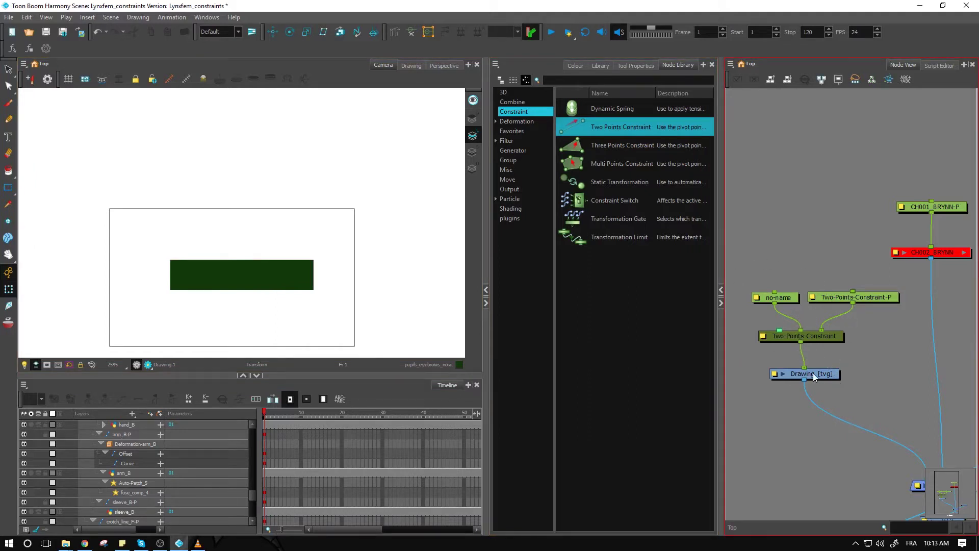
pyautogui.doubleClick(761, 338)
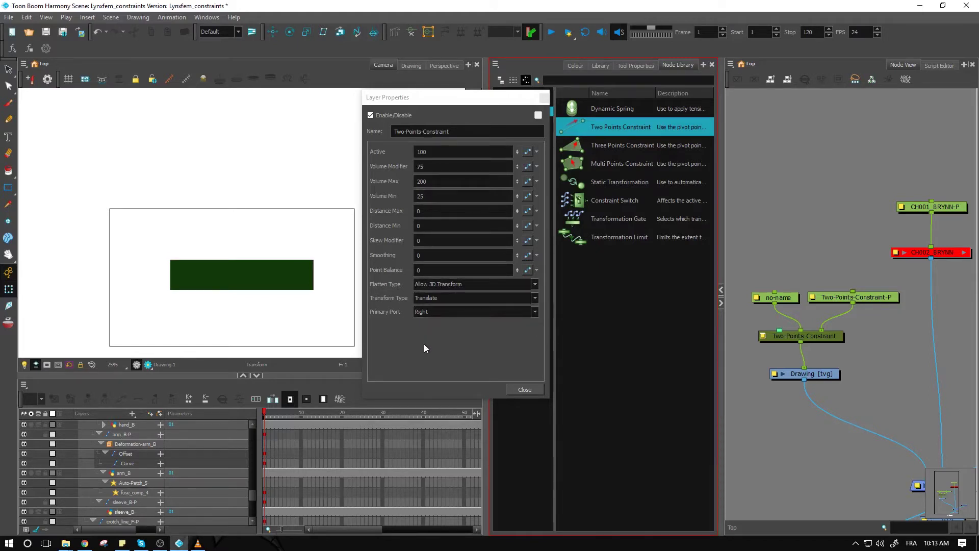
pyautogui.click(544, 98)
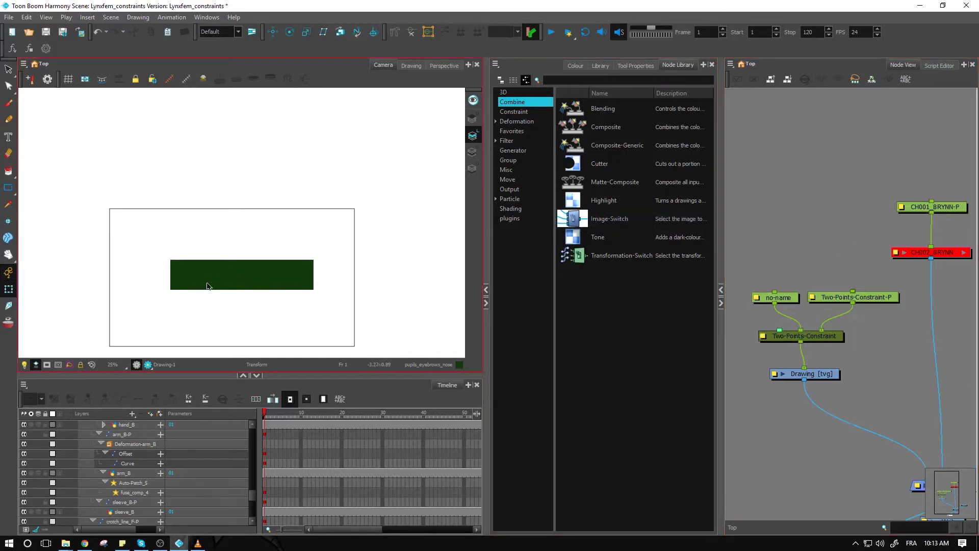
pyautogui.scroll(1, 209, 302)
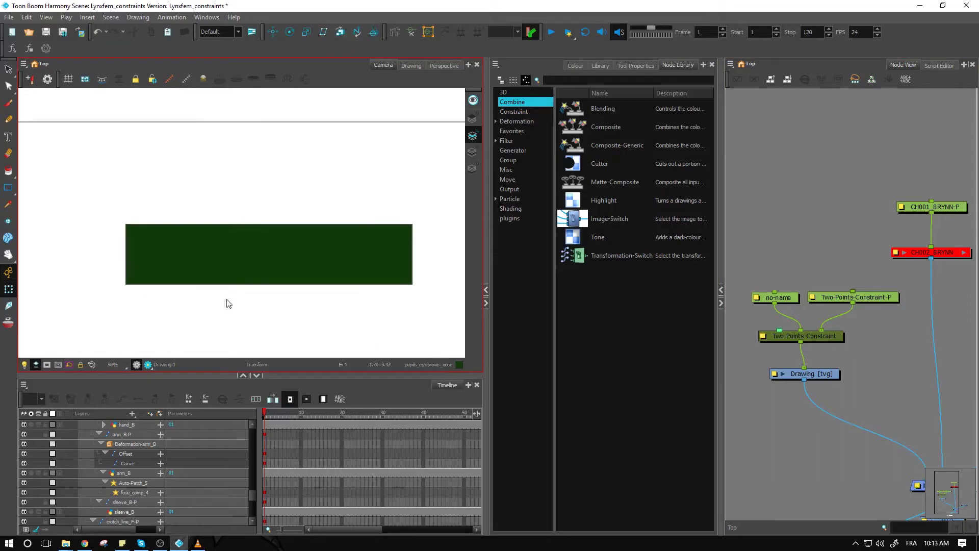
# Step: Zoom in on the green rectangle and select it with the Transform tool
pyautogui.scroll(1, 229, 302)
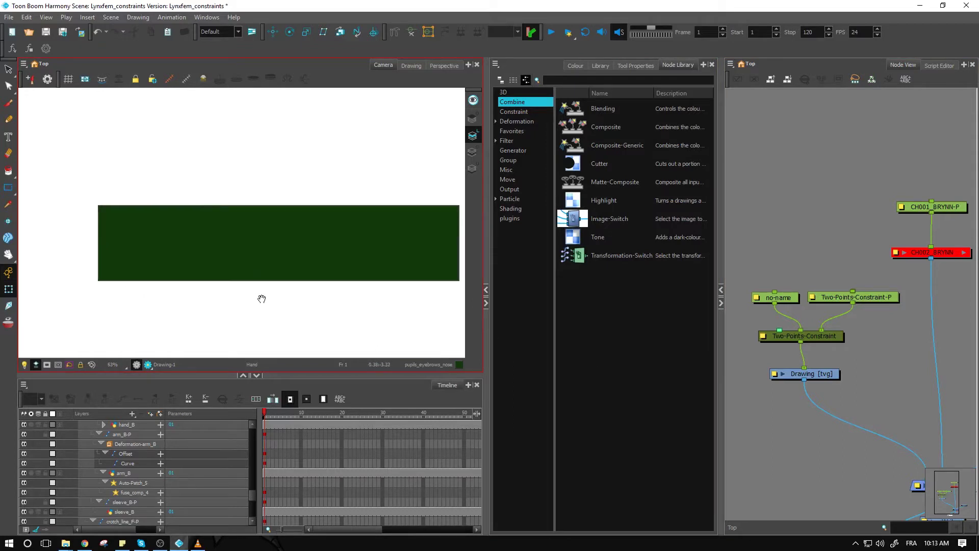
pyautogui.moveTo(262, 297); pyautogui.dragTo(213, 299)
pyautogui.press('space')
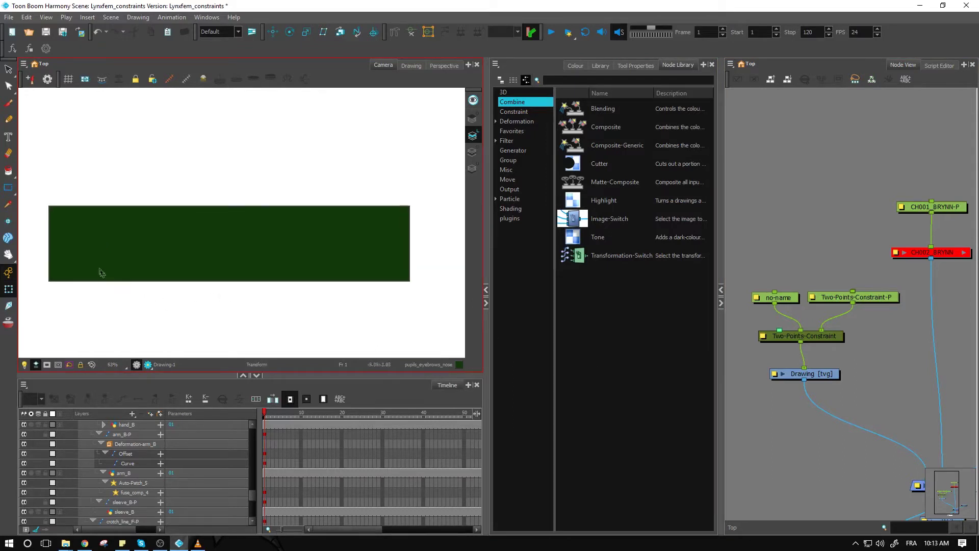
pyautogui.click(122, 242)
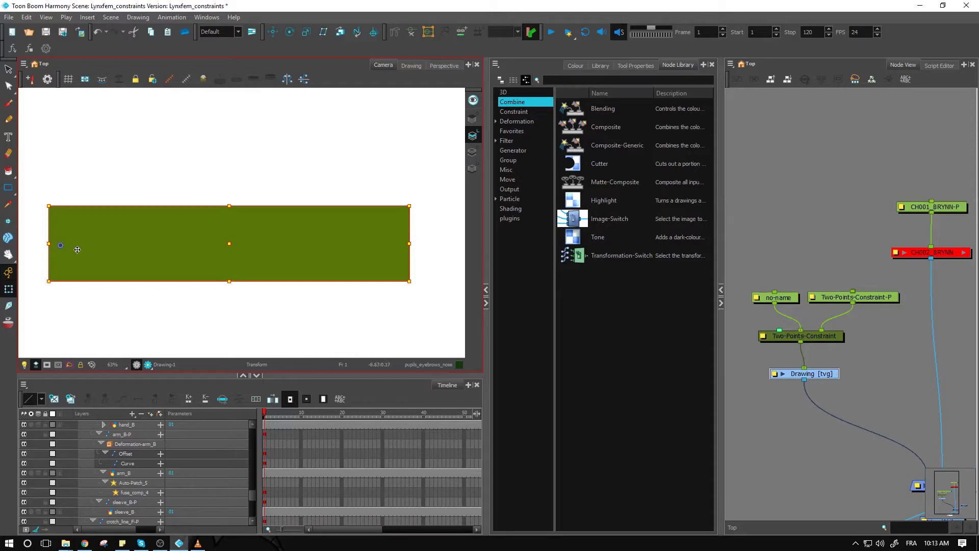
pyautogui.click(198, 325)
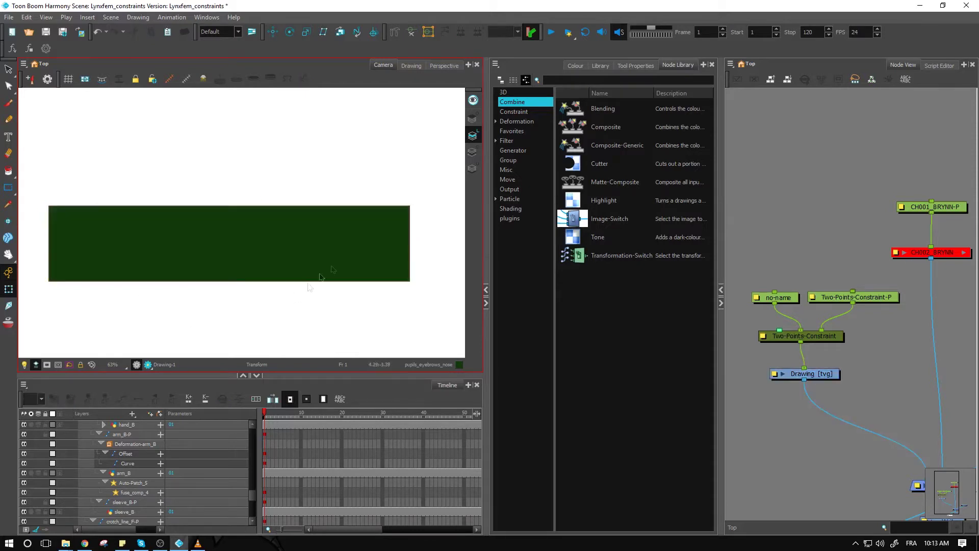
pyautogui.click(357, 253)
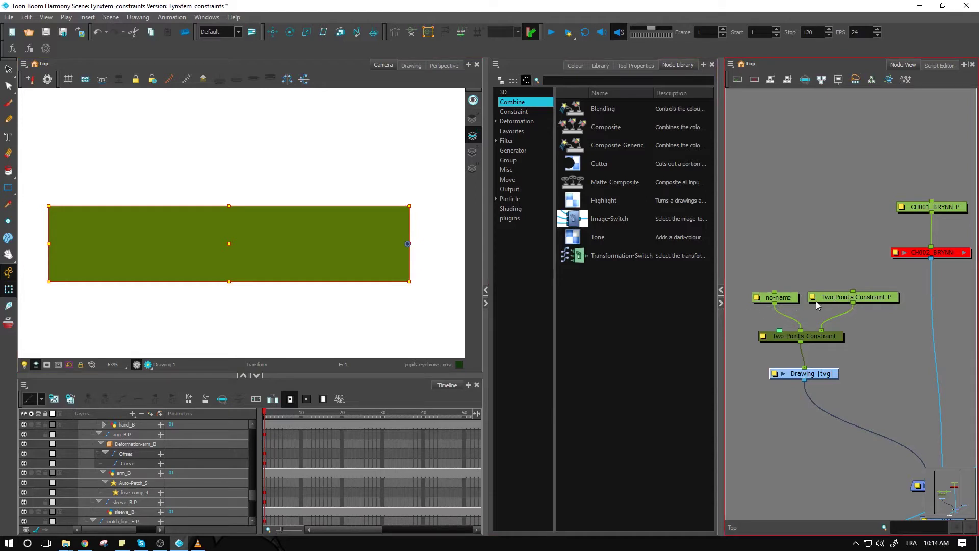
# Step: Select the no-name and Two-Points-Constraint-P pegs to check their pivots
pyautogui.click(796, 280)
pyautogui.click(783, 297)
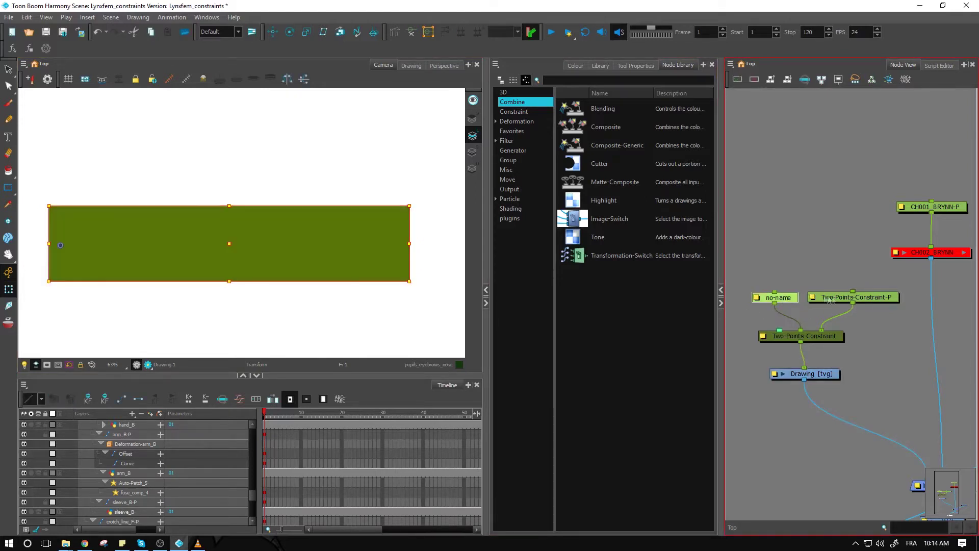
pyautogui.click(866, 298)
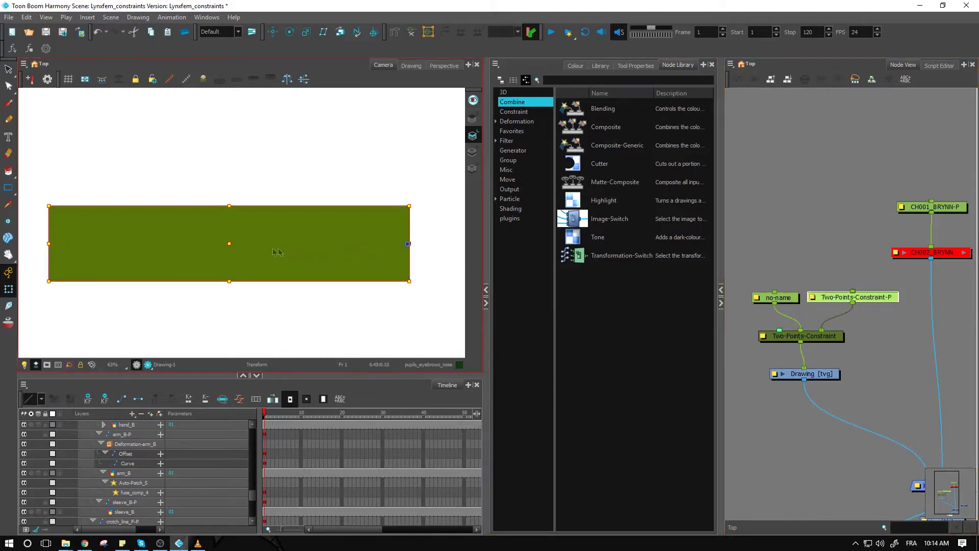
# Step: Drag the rectangle right and up-left to watch the constraint tilt it
pyautogui.moveTo(230, 246)
pyautogui.mouseDown()
pyautogui.moveTo(230, 215)
pyautogui.moveTo(201, 206)
pyautogui.moveTo(197, 277)
pyautogui.moveTo(297, 237)
pyautogui.moveTo(182, 207)
pyautogui.moveTo(230, 273)
pyautogui.moveTo(218, 201)
pyautogui.moveTo(171, 227)
pyautogui.moveTo(163, 258)
pyautogui.moveTo(192, 247)
pyautogui.moveTo(166, 242)
pyautogui.moveTo(173, 262)
pyautogui.moveTo(225, 214)
pyautogui.moveTo(199, 249)
pyautogui.moveTo(227, 240)
pyautogui.moveTo(204, 233)
pyautogui.moveTo(197, 254)
pyautogui.moveTo(230, 231)
pyautogui.moveTo(201, 247)
pyautogui.moveTo(204, 261)
pyautogui.moveTo(306, 234)
pyautogui.moveTo(214, 212)
pyautogui.moveTo(162, 254)
pyautogui.moveTo(230, 228)
pyautogui.moveTo(232, 239)
pyautogui.mouseUp()
pyautogui.click(214, 320)
pyautogui.click(94, 275)
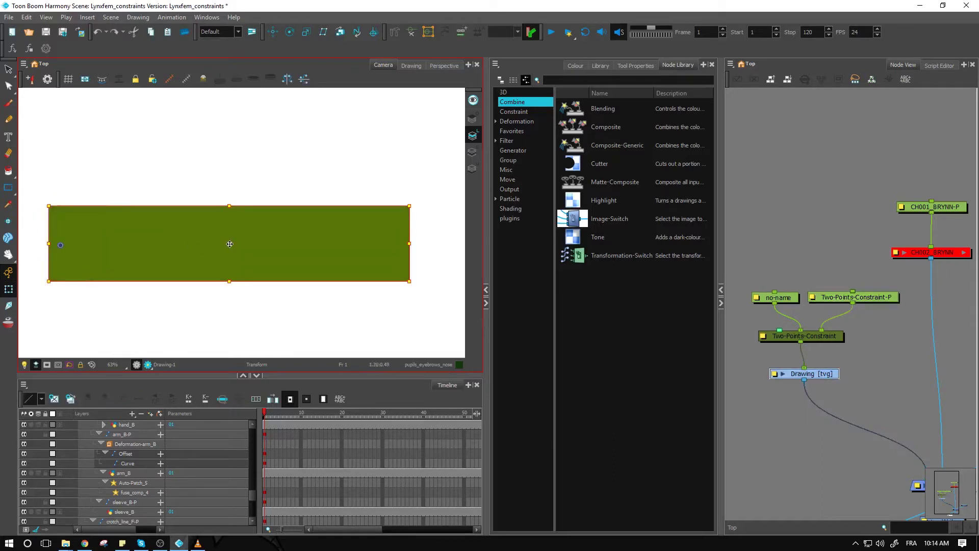
pyautogui.moveTo(230, 244); pyautogui.dragTo(298, 235)
pyautogui.click(314, 332)
pyautogui.click(401, 239)
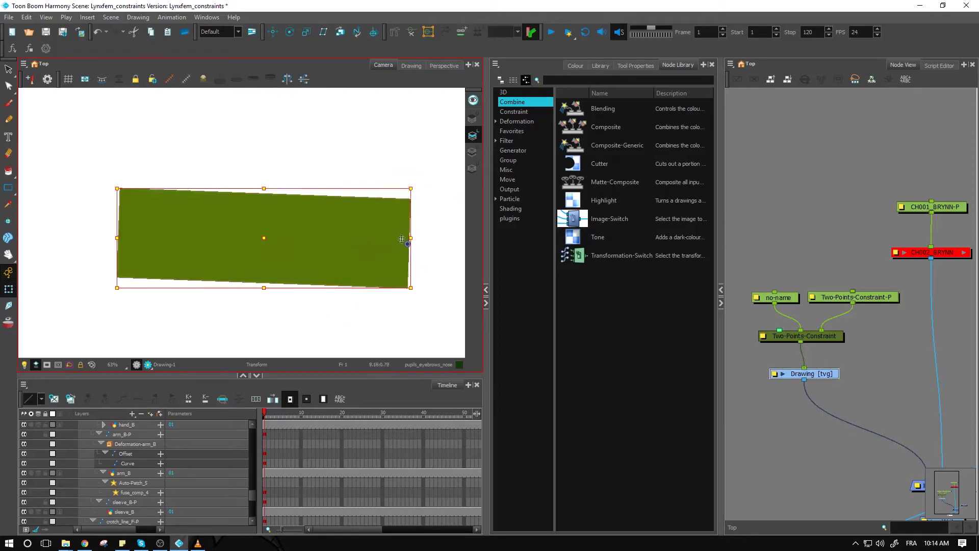
pyautogui.moveTo(282, 239); pyautogui.dragTo(255, 179)
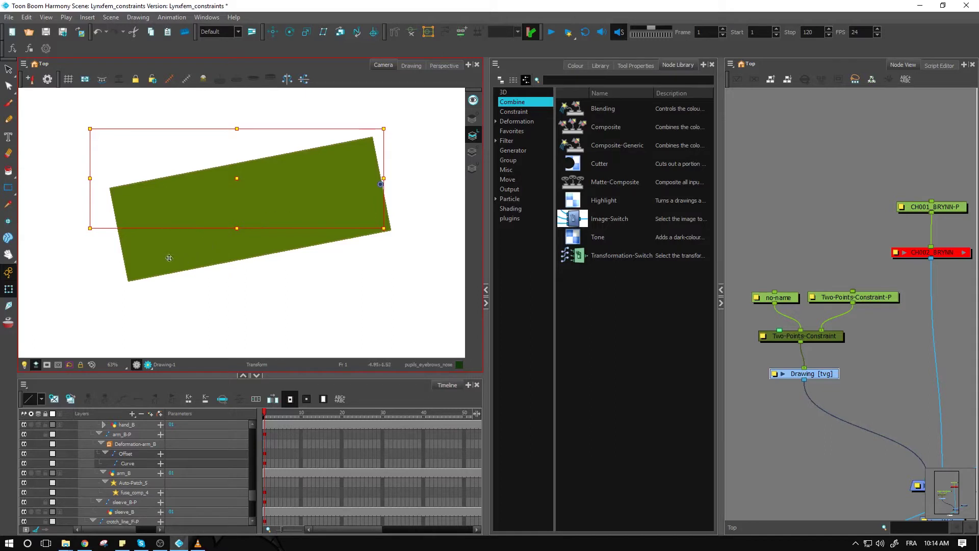
# Step: Undo the test moves to the level rectangle, then redo them back to the tilted pose
pyautogui.click(192, 290)
pyautogui.click(120, 234)
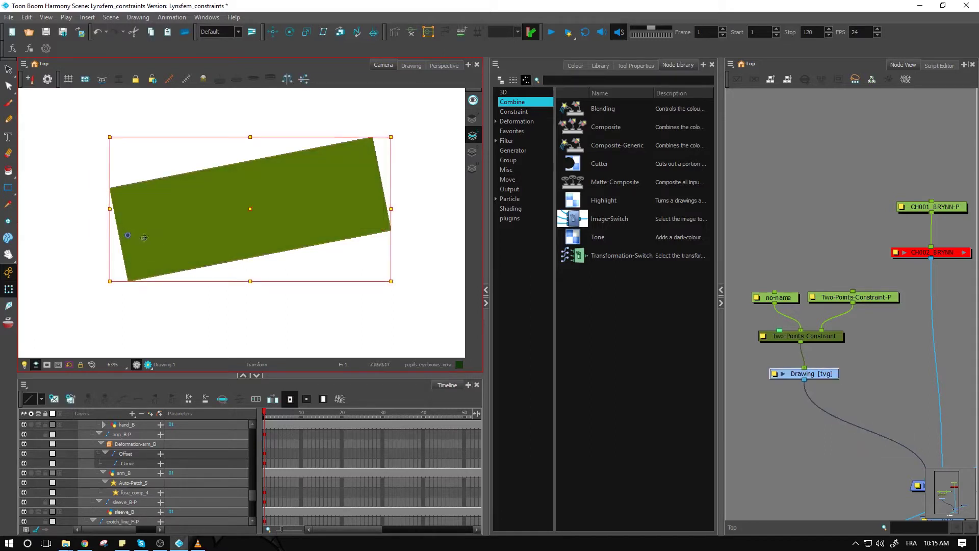
pyautogui.hotkey('ctrl', 'z')
pyautogui.hotkey('ctrl', 'z')
pyautogui.hotkey('ctrl', 'z')
pyautogui.hotkey('ctrl', 'z')
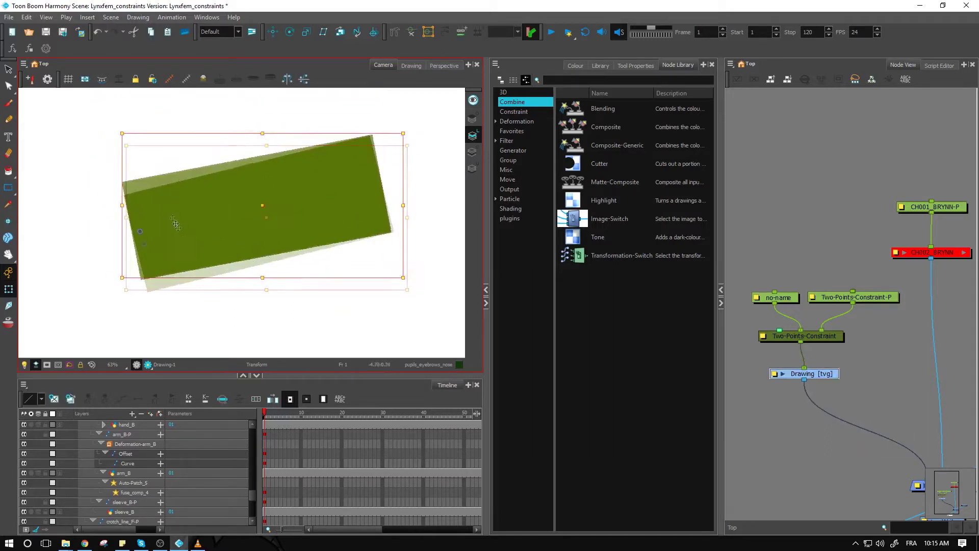
pyautogui.hotkey('ctrl', 'shift', 'z')
pyautogui.hotkey('ctrl', 'shift', 'z')
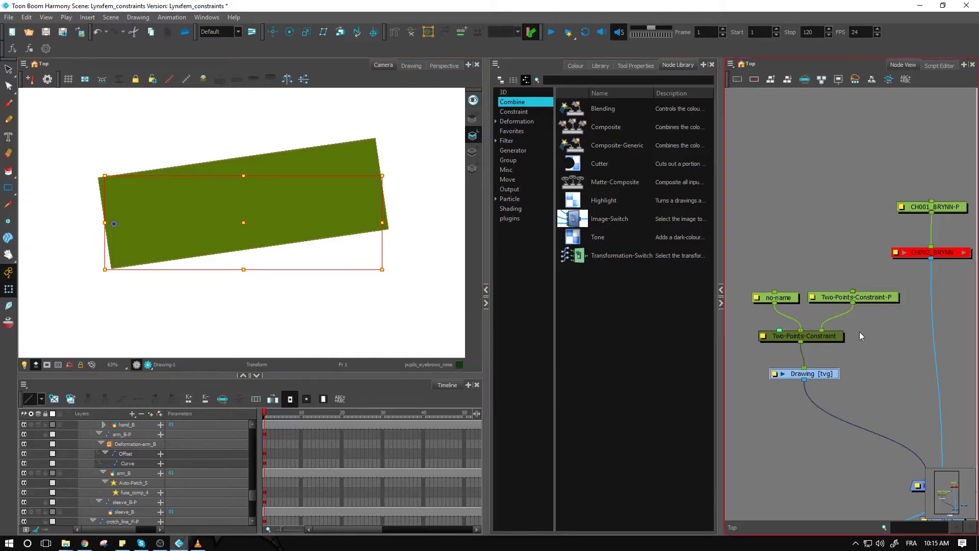
# Step: Rotate the no-name peg clockwise and shift the drawing
pyautogui.click(780, 297)
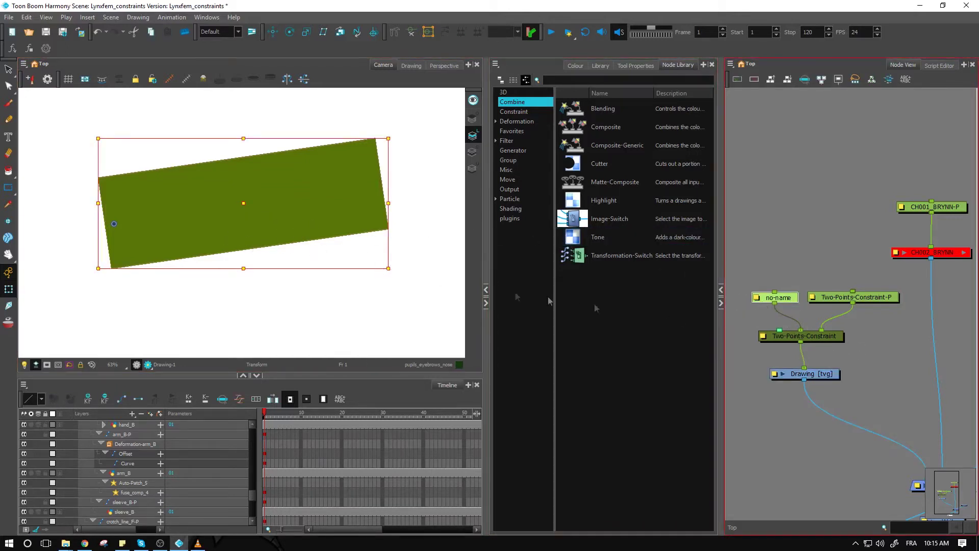
pyautogui.moveTo(394, 276)
pyautogui.mouseDown()
pyautogui.moveTo(376, 298)
pyautogui.moveTo(363, 259)
pyautogui.moveTo(351, 338)
pyautogui.moveTo(291, 158)
pyautogui.moveTo(322, 267)
pyautogui.moveTo(325, 237)
pyautogui.moveTo(329, 285)
pyautogui.mouseUp()
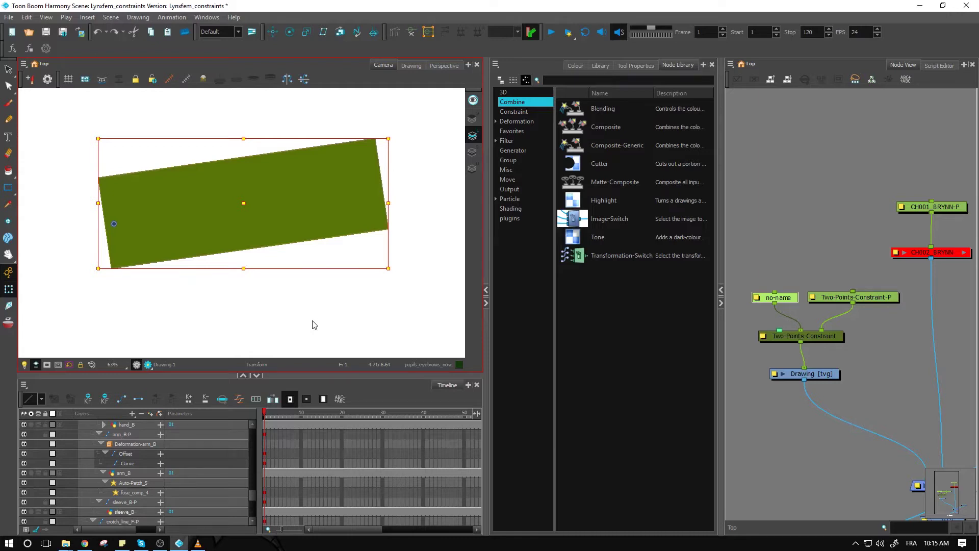
pyautogui.moveTo(247, 204)
pyautogui.mouseDown()
pyautogui.moveTo(261, 199)
pyautogui.moveTo(271, 211)
pyautogui.moveTo(226, 201)
pyautogui.mouseUp()
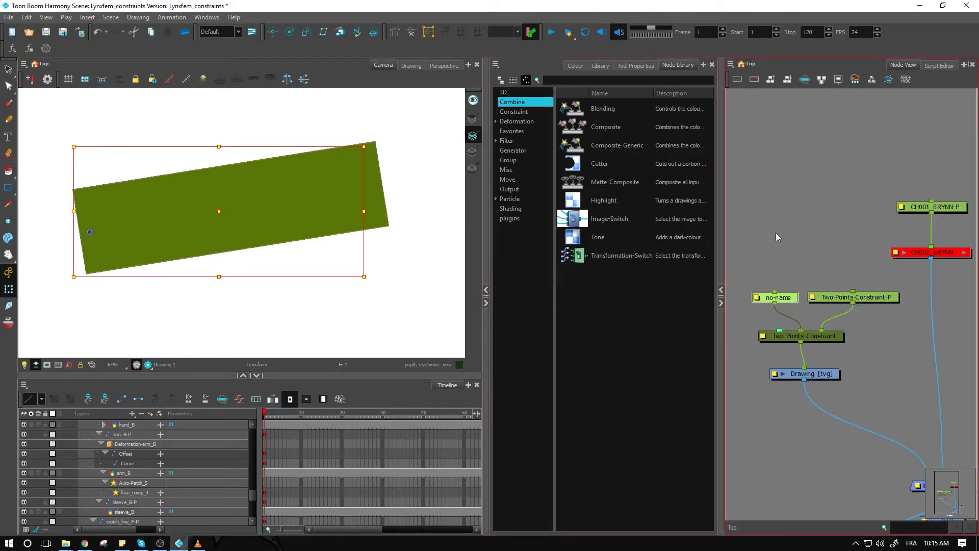
# Step: Delete the test drawing and constraint nodes and re-enable the character
pyautogui.click(831, 278)
pyautogui.click(802, 373)
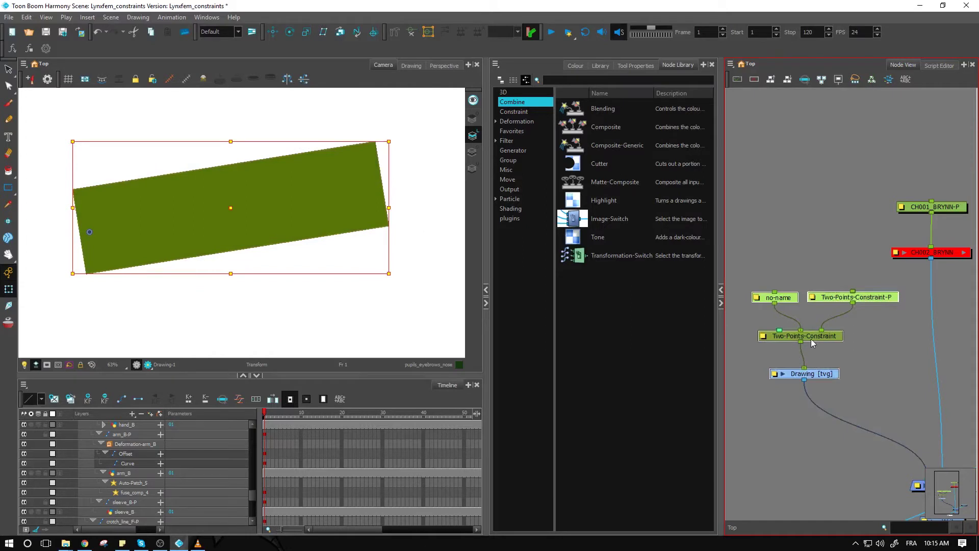
pyautogui.press('Delete')
pyautogui.press('Return')
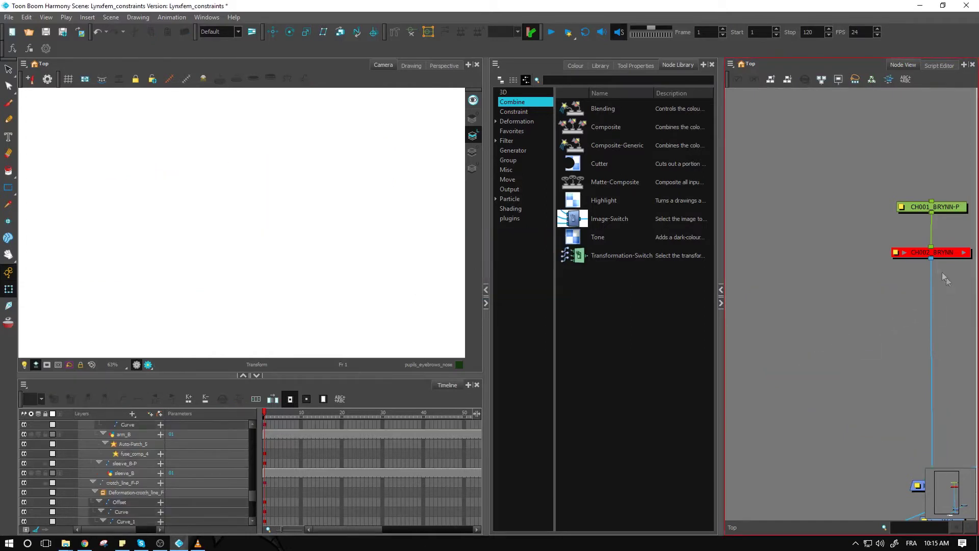
pyautogui.hotkey('ctrl', 'z')
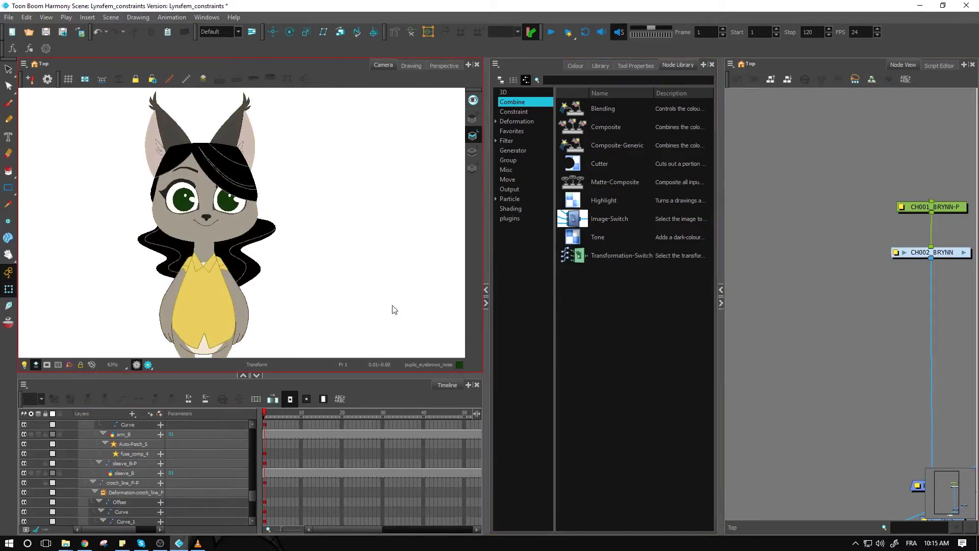
# Step: Select the character's long back hair and focus the node graph on hair_long_B
pyautogui.click(251, 276)
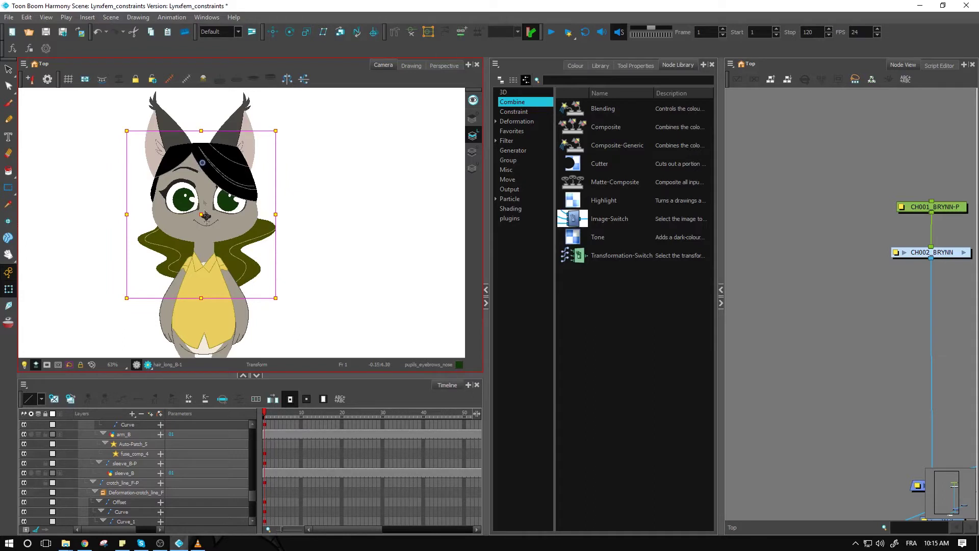
pyautogui.moveTo(239, 263)
pyautogui.mouseDown()
pyautogui.moveTo(322, 263)
pyautogui.moveTo(231, 260)
pyautogui.moveTo(307, 257)
pyautogui.moveTo(241, 245)
pyautogui.mouseUp()
pyautogui.click(758, 301)
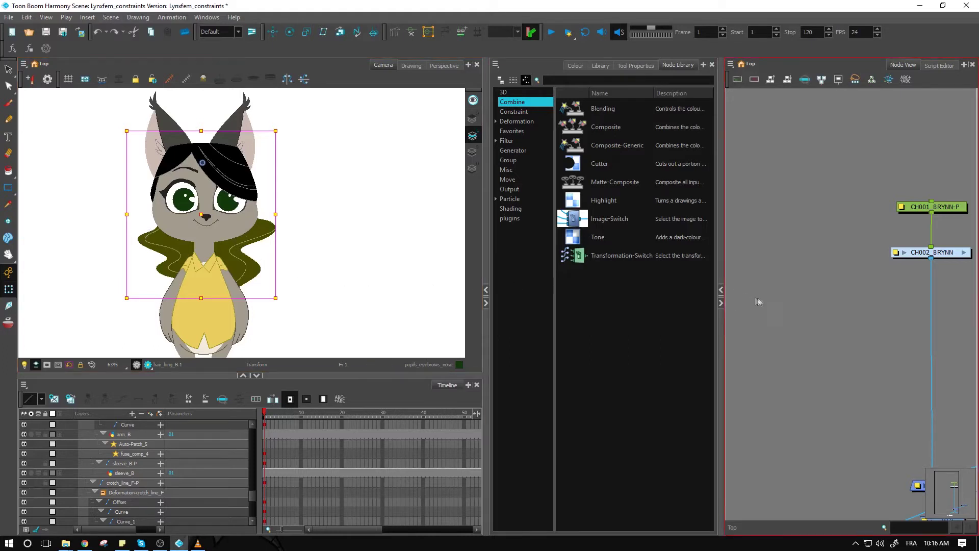
pyautogui.press('f')
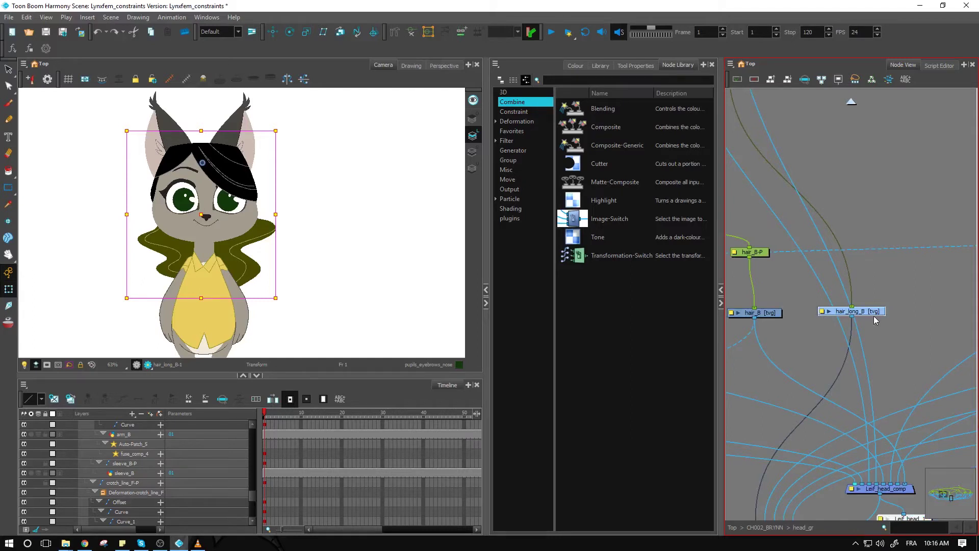
# Step: Drop a Two Points Constraint from the Constraint category onto the cable above hair_long_B
pyautogui.click(513, 113)
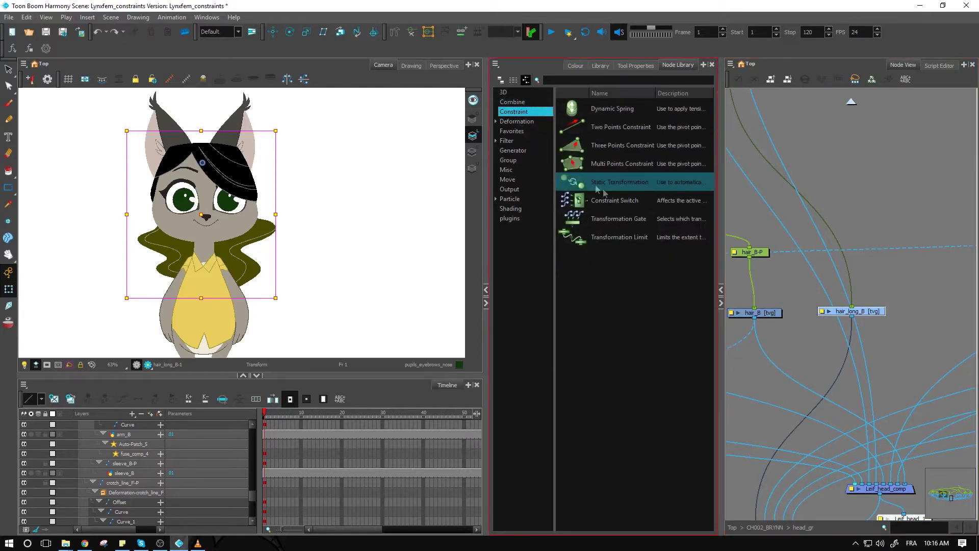
pyautogui.click(599, 128)
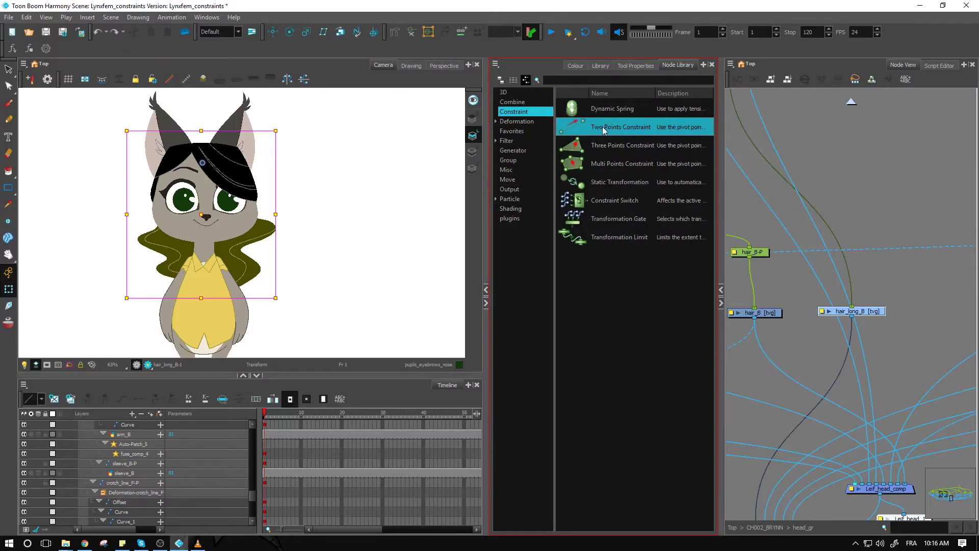
pyautogui.moveTo(603, 127); pyautogui.dragTo(861, 275)
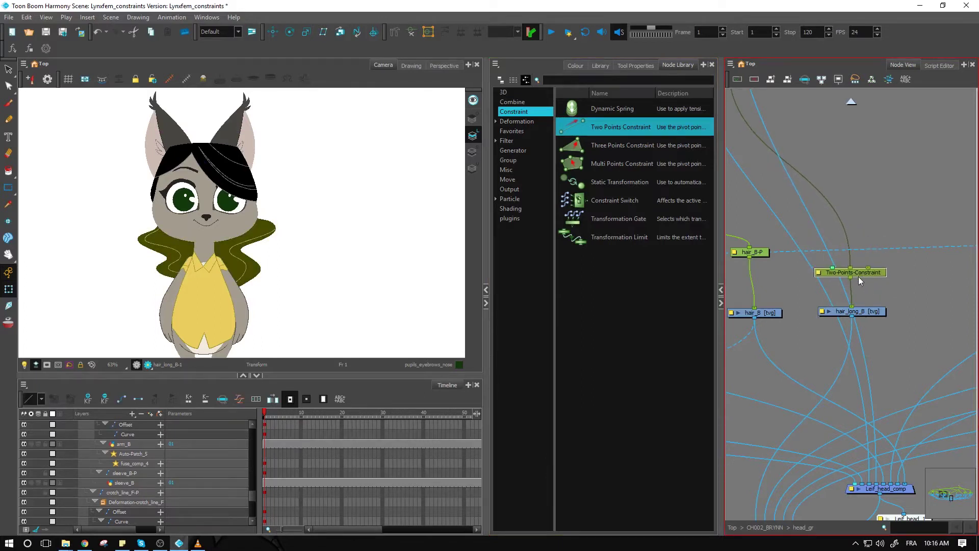
pyautogui.moveTo(859, 277); pyautogui.dragTo(861, 277)
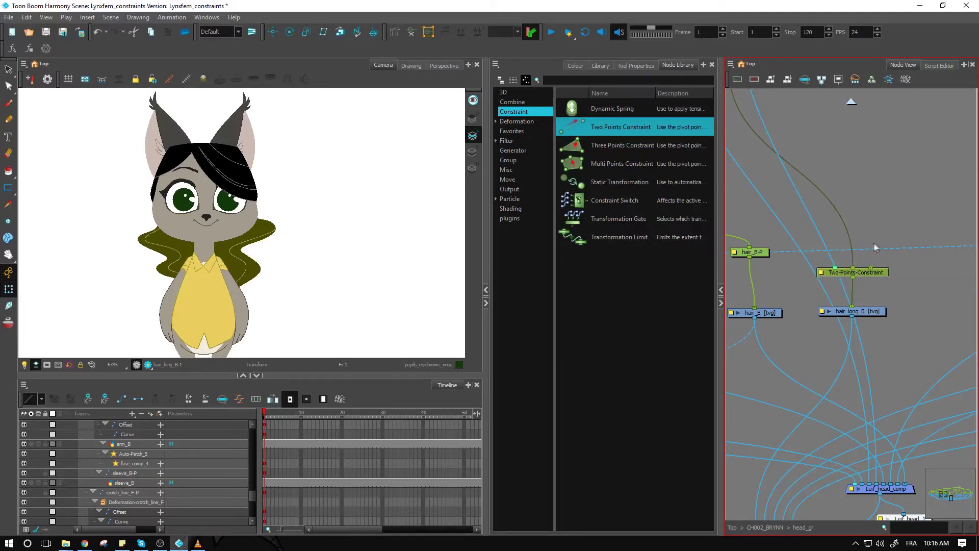
pyautogui.moveTo(852, 242); pyautogui.dragTo(898, 333)
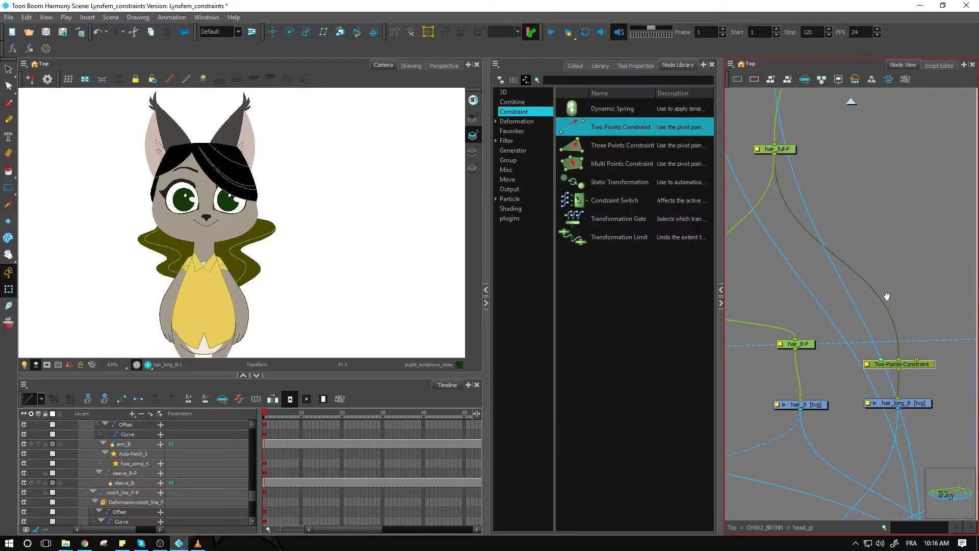
# Step: Create a peg and wire Peg_1-P and Peg_1 into the constraint's two inputs
pyautogui.hotkey('ctrl', 'p')
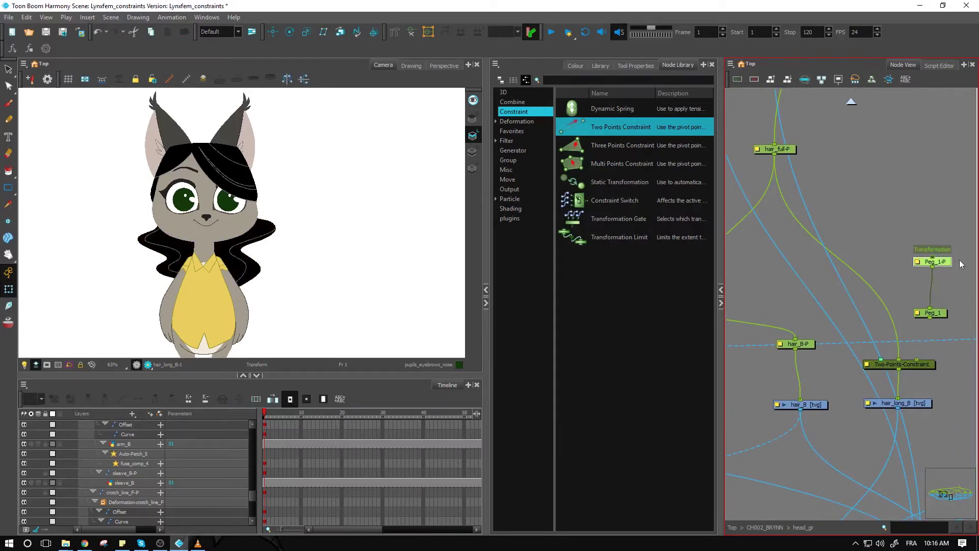
pyautogui.click(943, 264)
pyautogui.moveTo(943, 264); pyautogui.dragTo(916, 360)
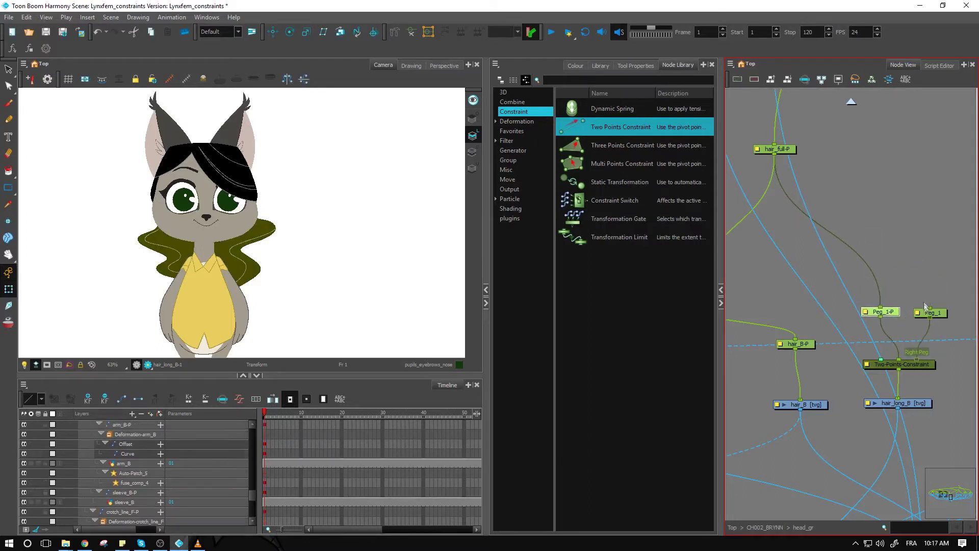
pyautogui.moveTo(940, 318); pyautogui.dragTo(775, 153)
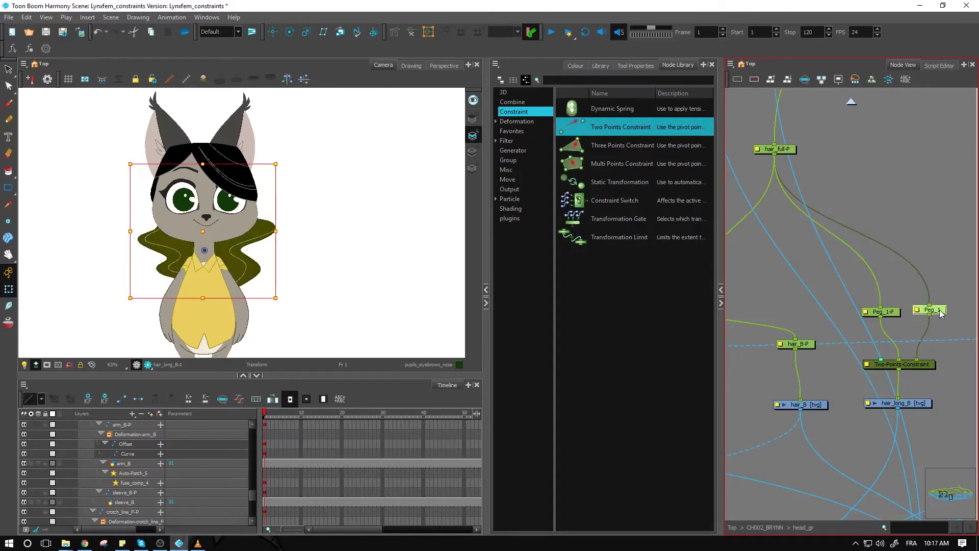
pyautogui.moveTo(940, 313); pyautogui.dragTo(939, 316)
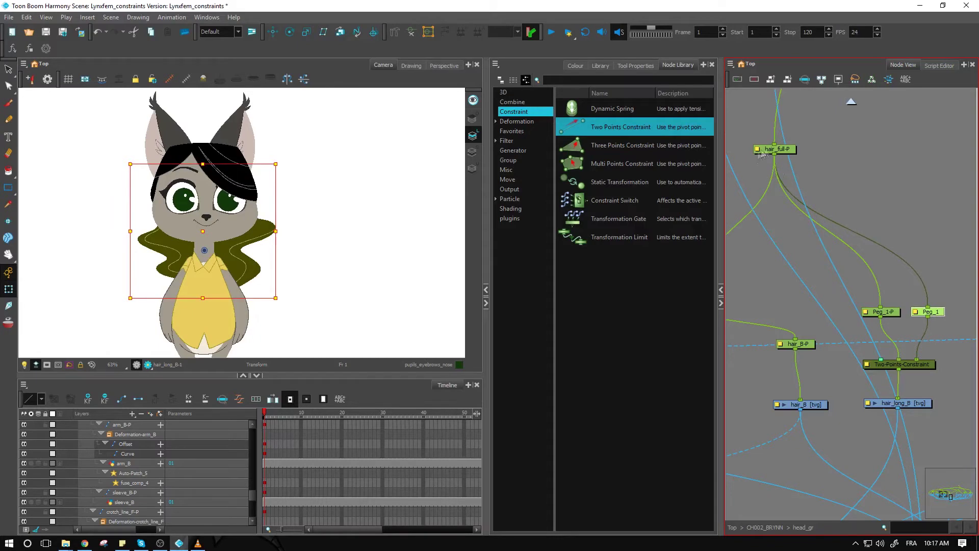
# Step: Rename Peg_1-P to bottom-P and Peg_1 to top-P in Layer Properties
pyautogui.click(892, 312)
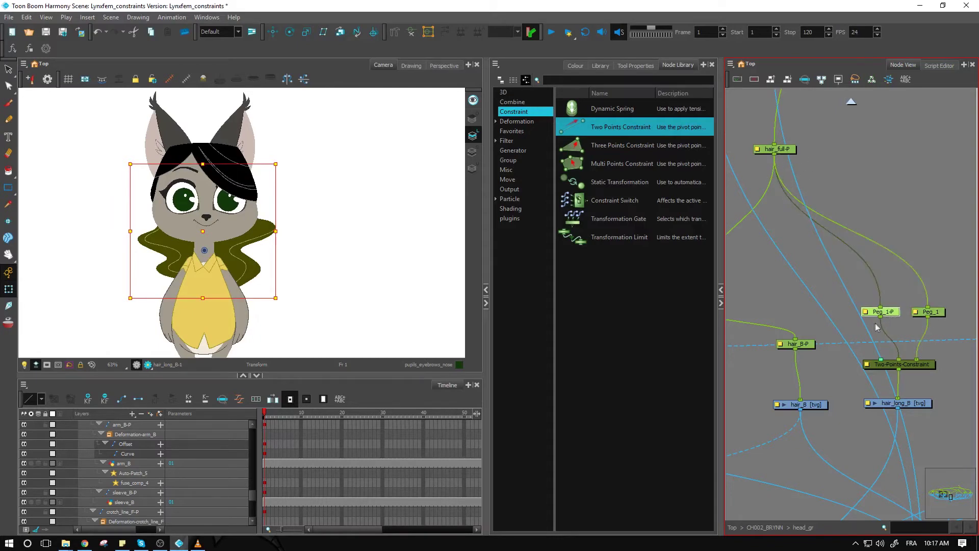
pyautogui.doubleClick(865, 314)
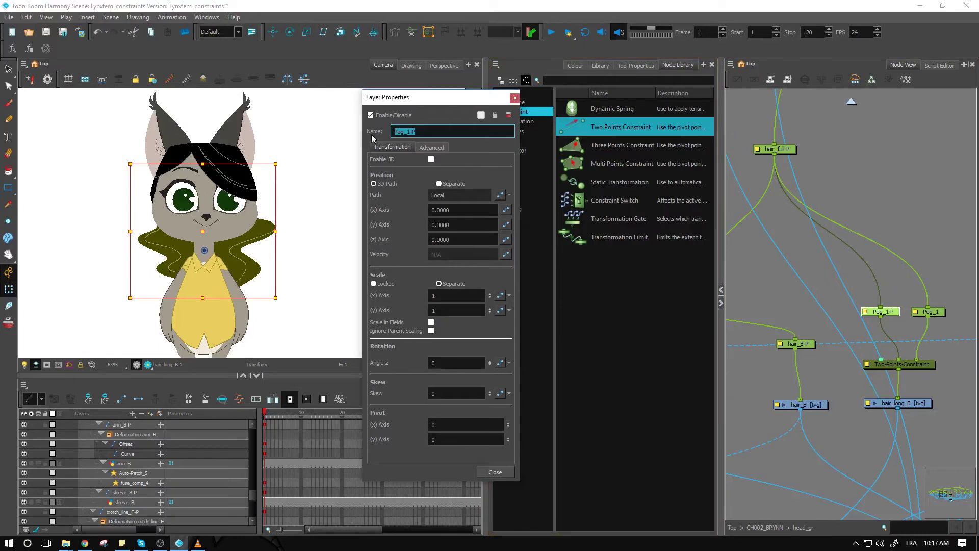
pyautogui.write('bottom')
pyautogui.doubleClick(916, 313)
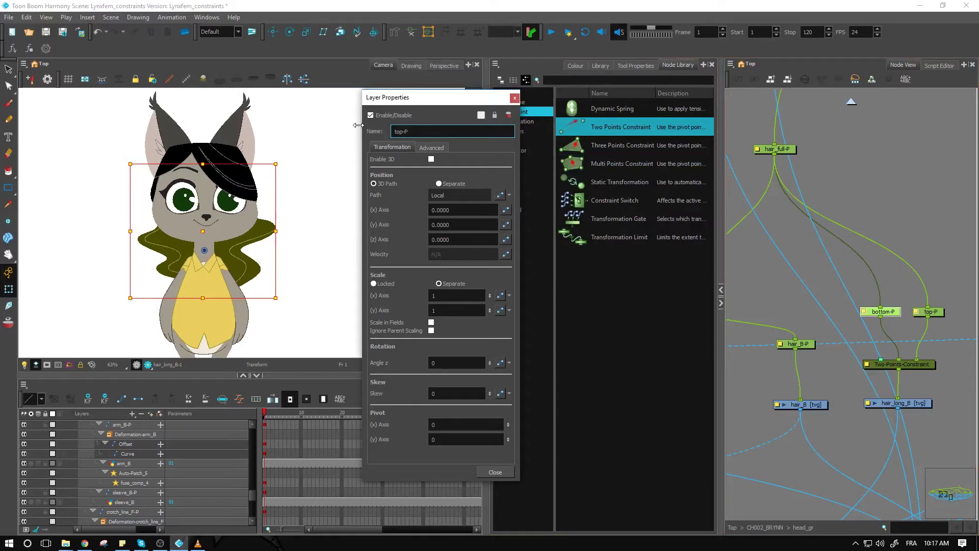
pyautogui.click(514, 98)
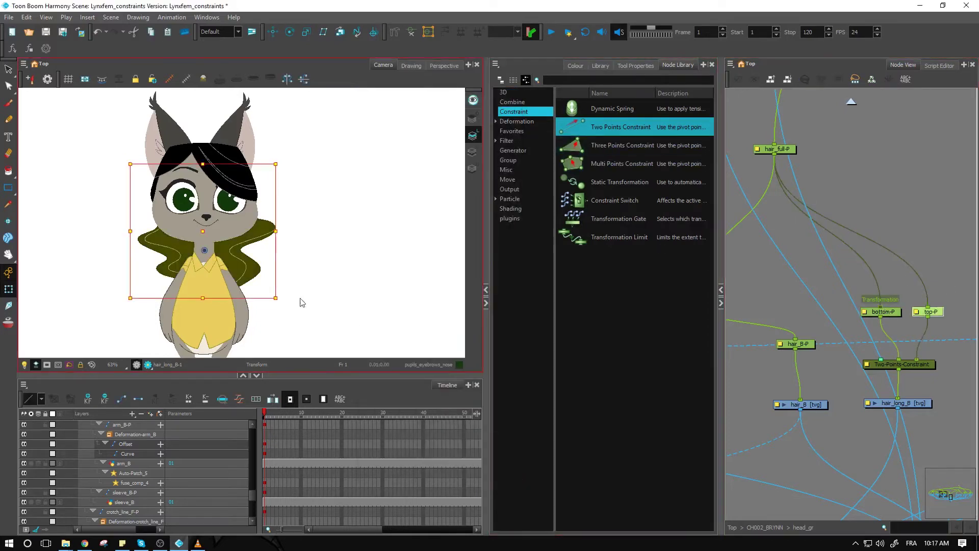
# Step: Move top-P's pivot up to the top of the head and bottom-P's pivot down onto the chest
pyautogui.click(891, 313)
pyautogui.click(941, 312)
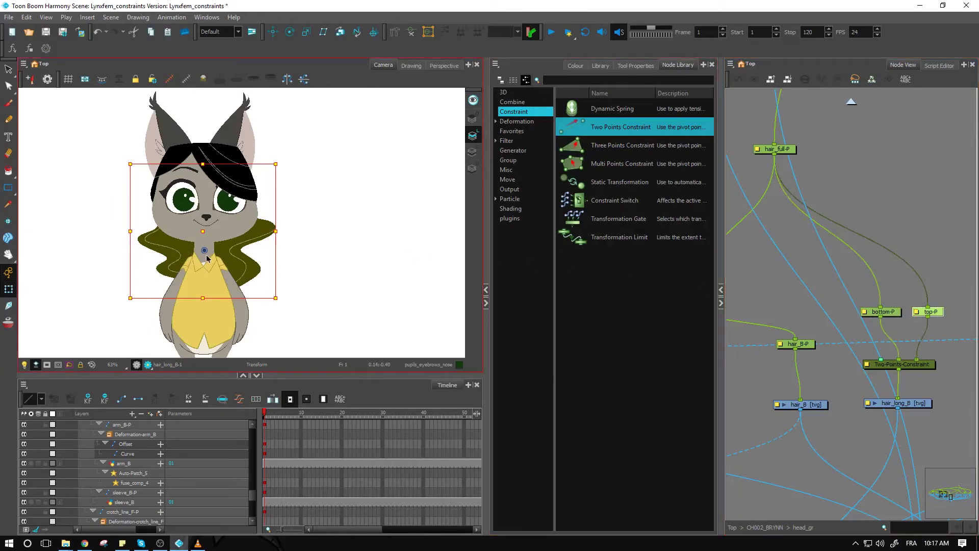
pyautogui.click(289, 31)
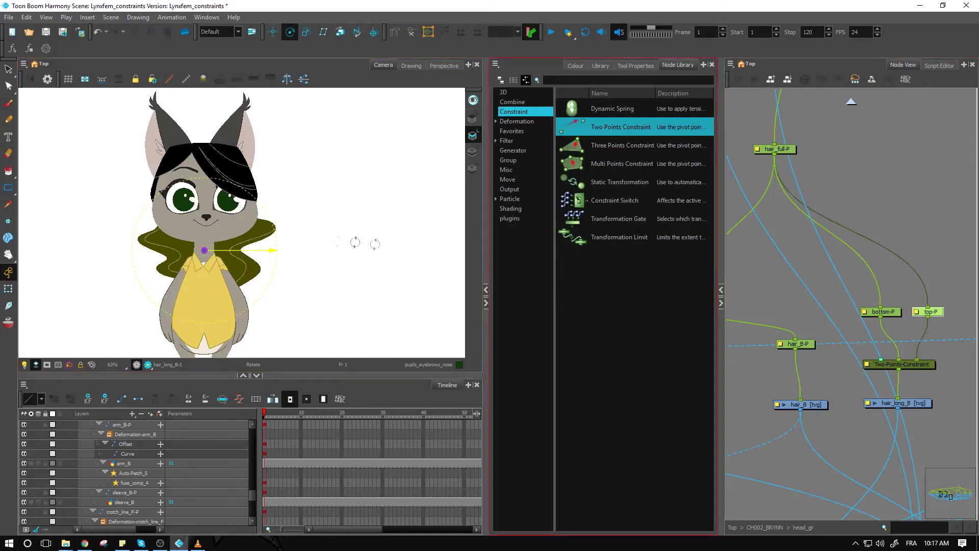
pyautogui.moveTo(204, 250); pyautogui.dragTo(204, 156)
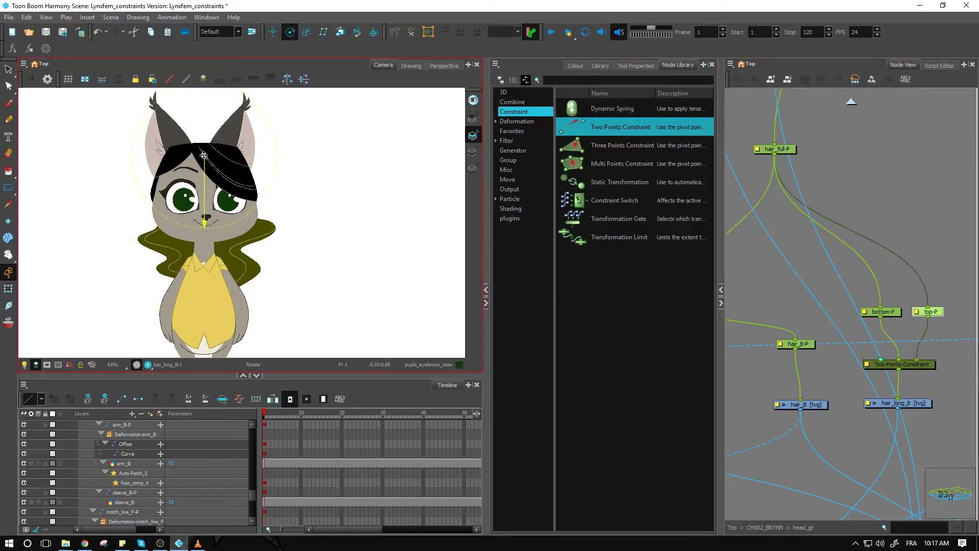
pyautogui.click(892, 316)
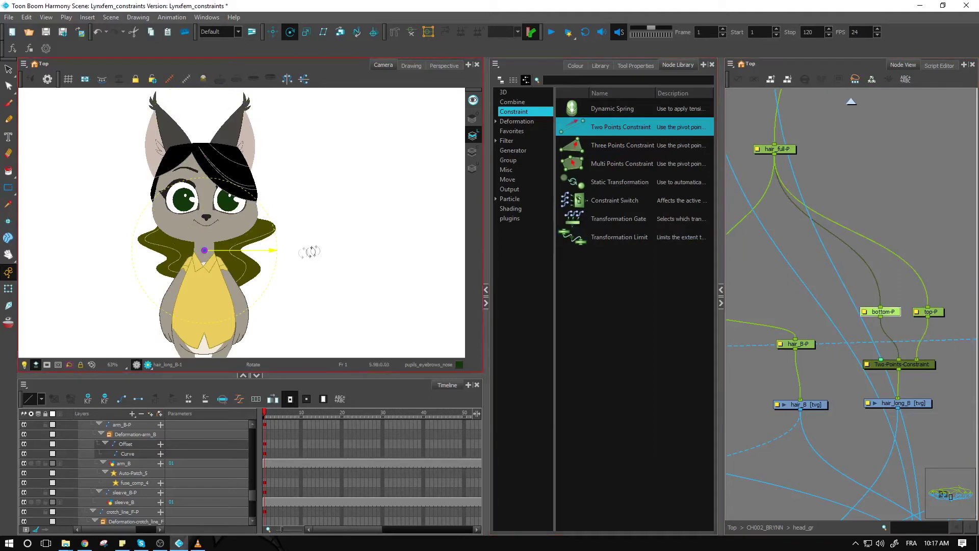
pyautogui.moveTo(204, 254); pyautogui.dragTo(205, 296)
pyautogui.click(9, 289)
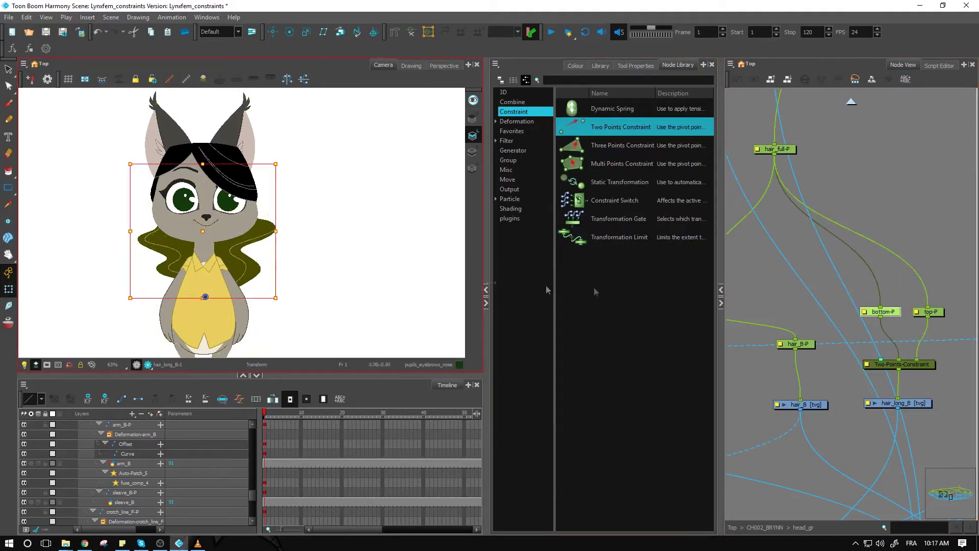
pyautogui.click(824, 276)
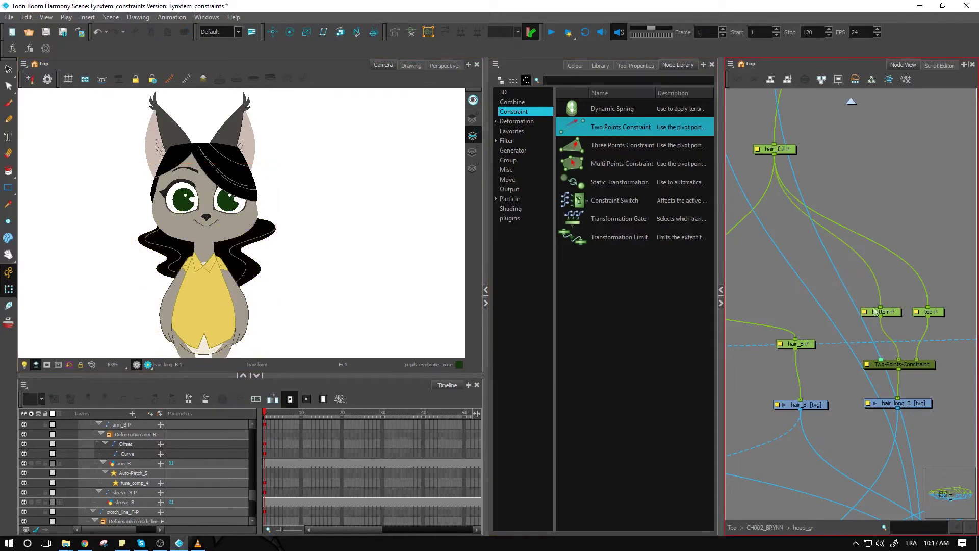
pyautogui.click(900, 313)
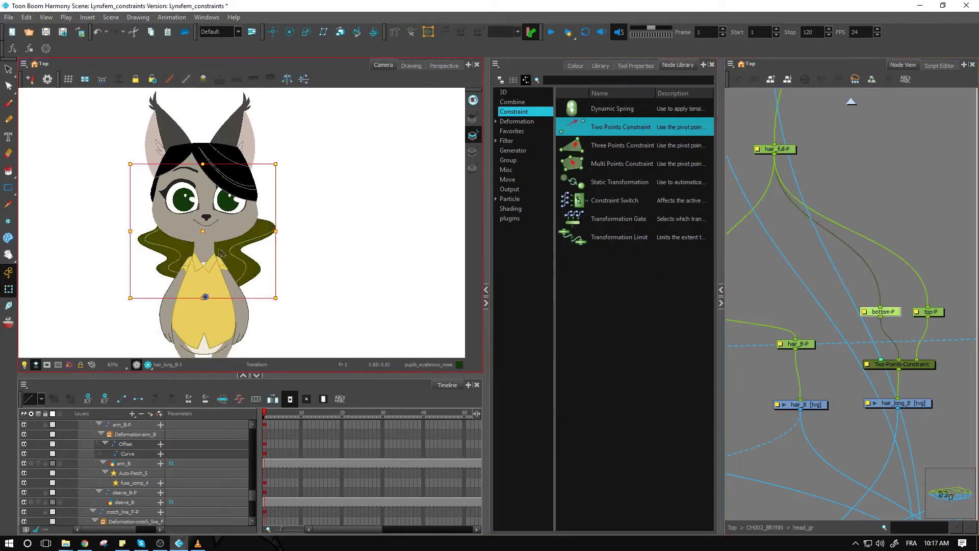
pyautogui.moveTo(203, 232)
pyautogui.mouseDown()
pyautogui.moveTo(216, 234)
pyautogui.moveTo(183, 234)
pyautogui.moveTo(206, 235)
pyautogui.moveTo(205, 247)
pyautogui.mouseUp()
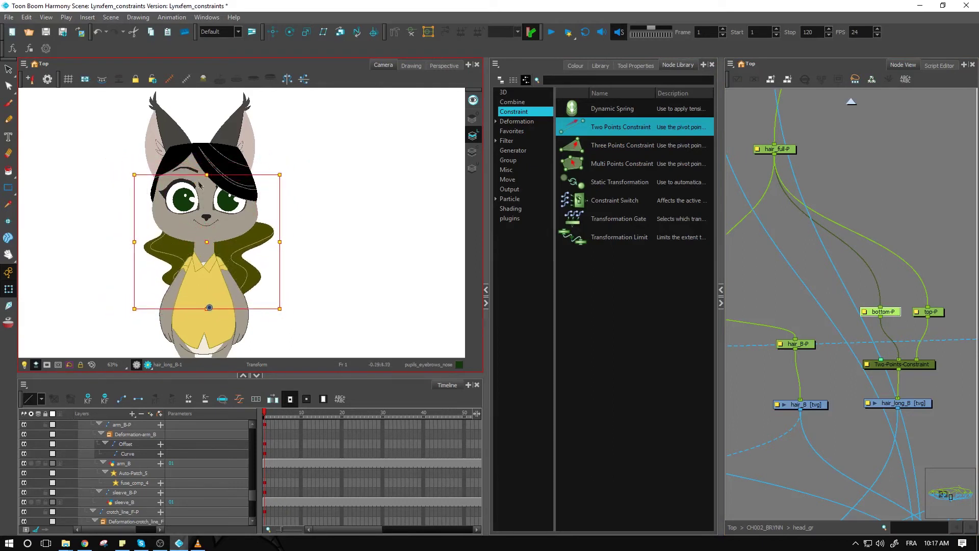
pyautogui.hotkey('ctrl', 'z')
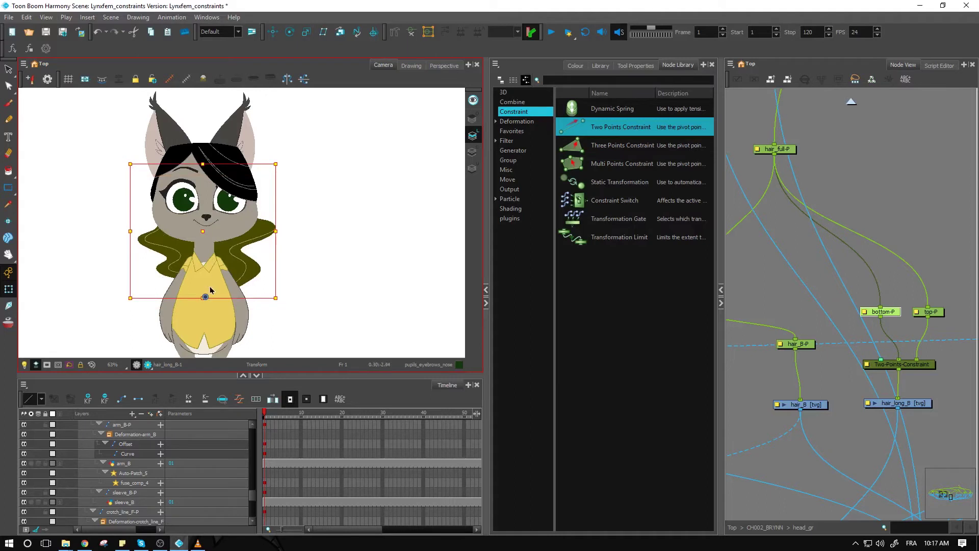
pyautogui.moveTo(202, 228)
pyautogui.mouseDown()
pyautogui.moveTo(192, 222)
pyautogui.moveTo(203, 232)
pyautogui.mouseUp()
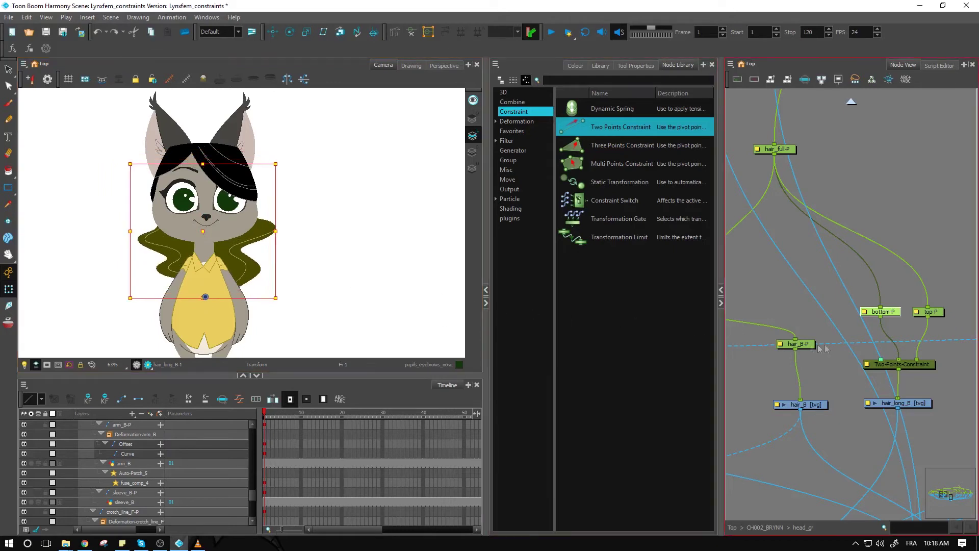
pyautogui.click(891, 365)
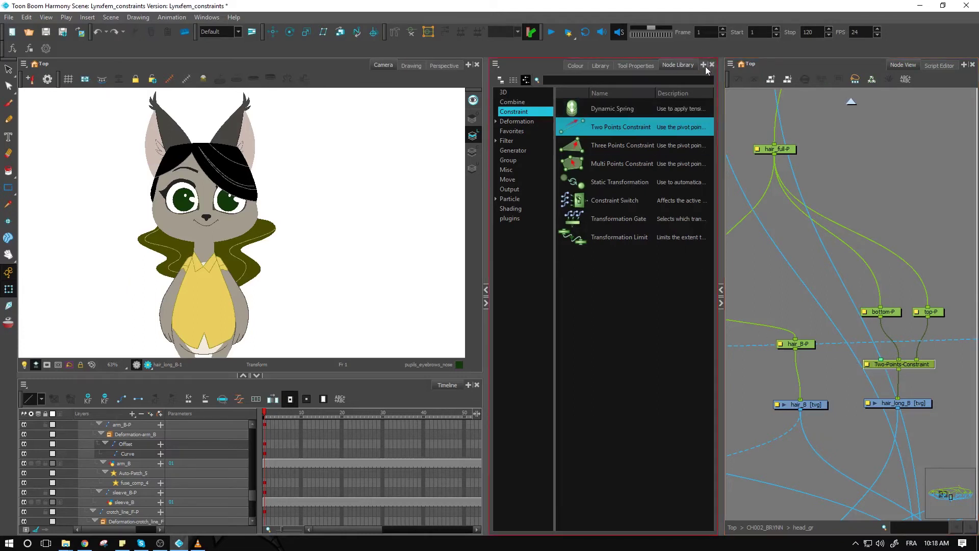
pyautogui.click(703, 65)
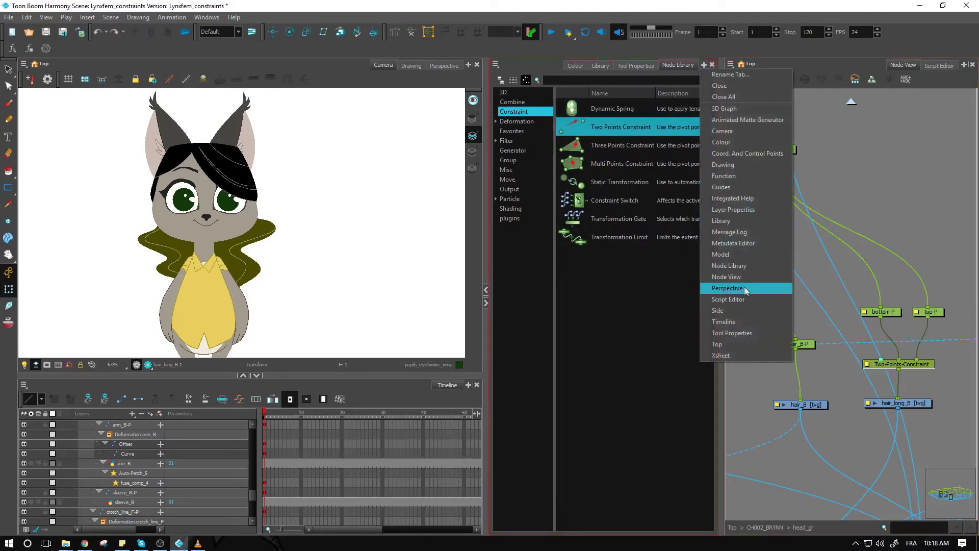
# Step: Add a Layer Properties view beside the Node Library and select bottom-P to show its values
pyautogui.click(727, 210)
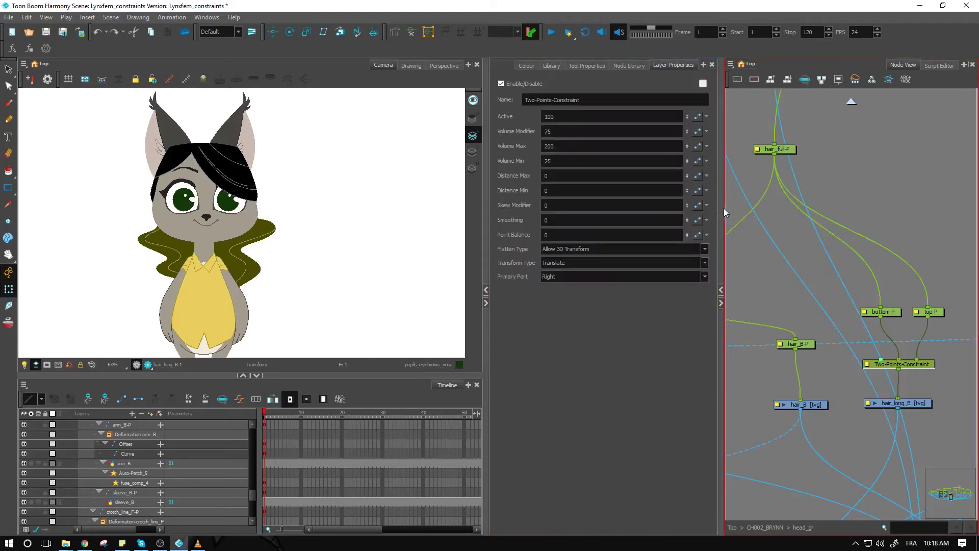
pyautogui.click(716, 214)
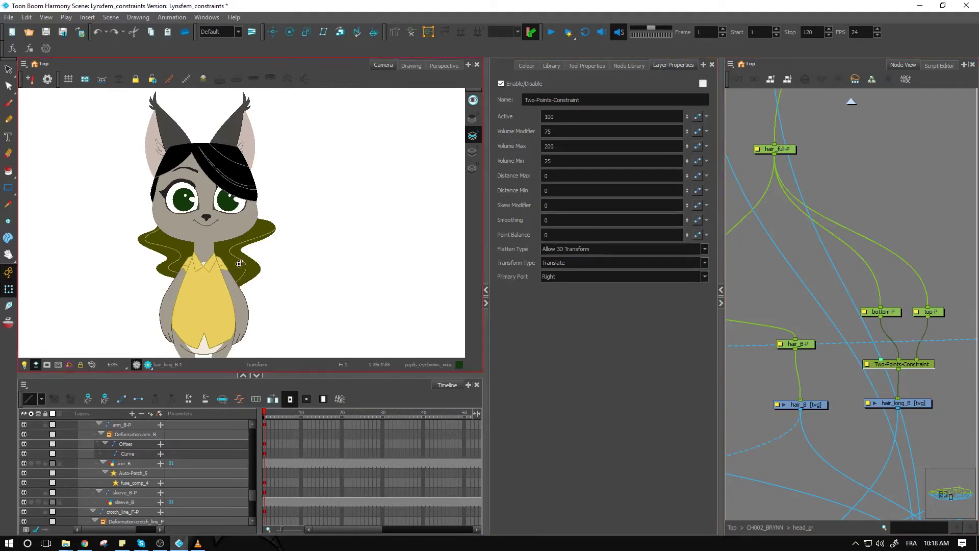
pyautogui.click(882, 311)
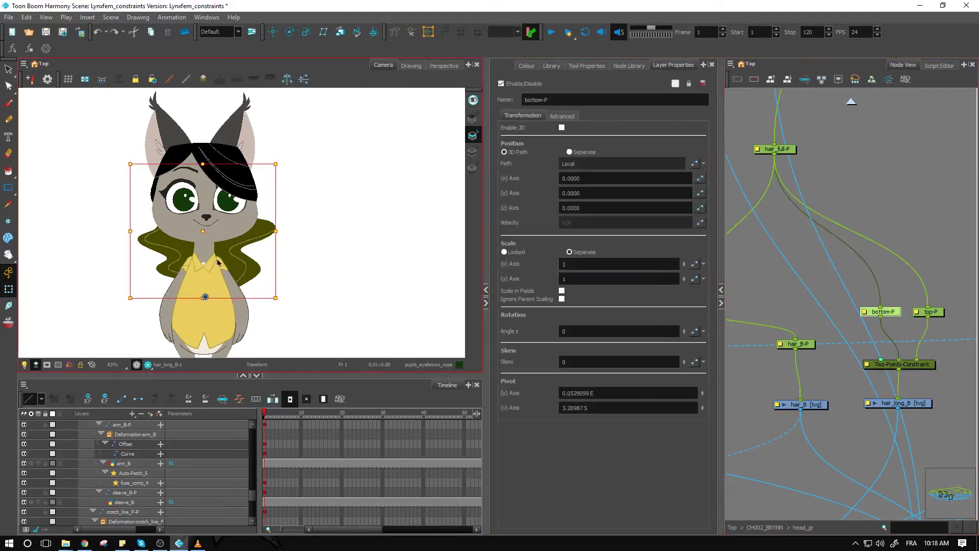
# Step: Drag bottom-P to test the hair stretch, then open the Two-Points-Constraint settings in their own window
pyautogui.moveTo(197, 232); pyautogui.dragTo(218, 279)
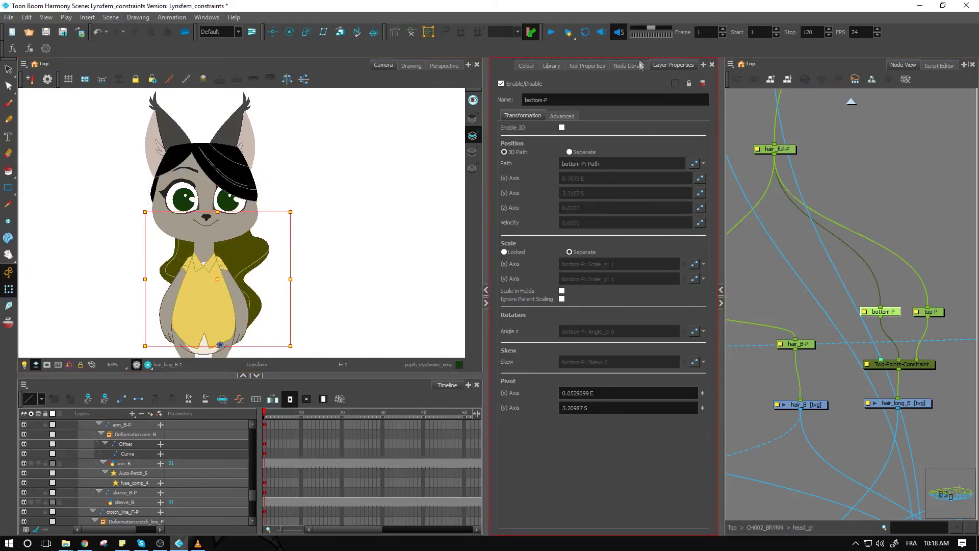
pyautogui.click(925, 365)
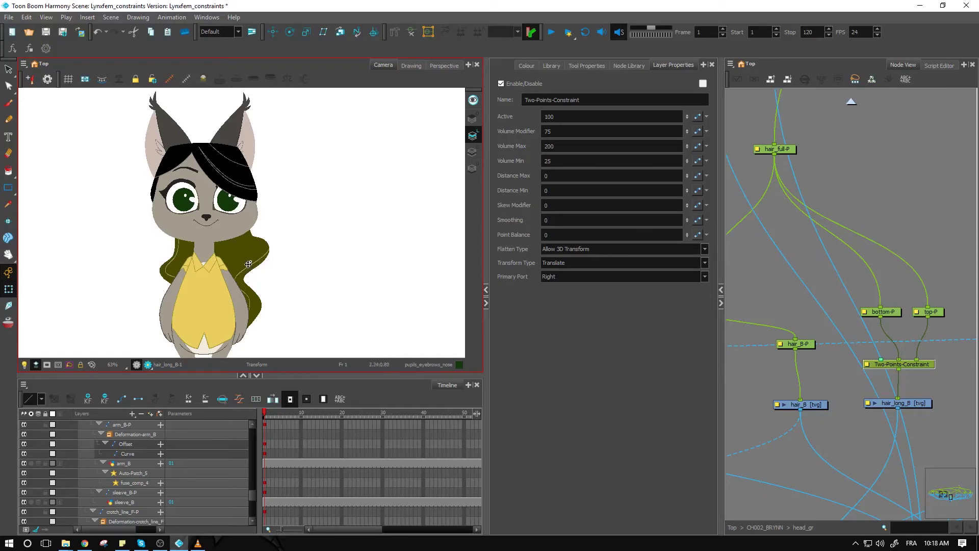
pyautogui.click(901, 338)
pyautogui.click(893, 312)
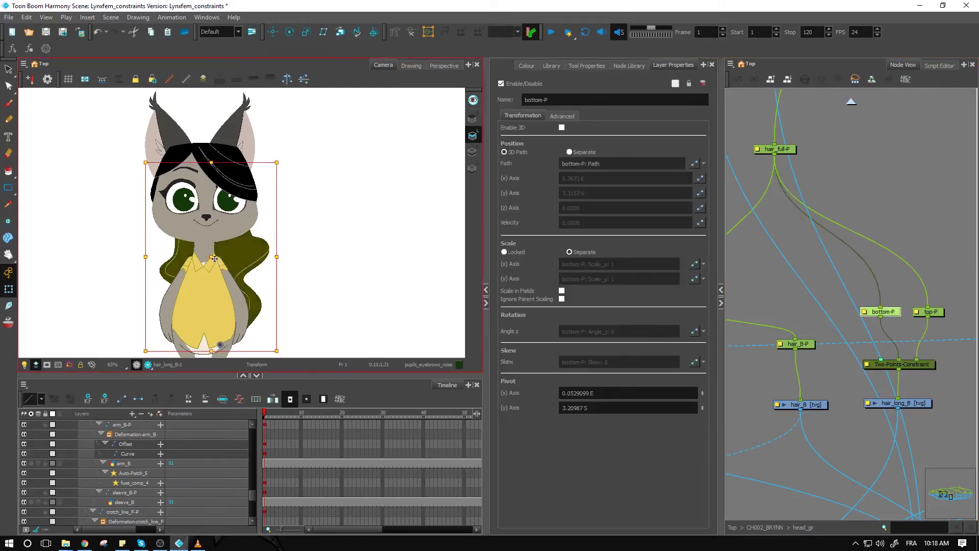
pyautogui.moveTo(214, 258)
pyautogui.mouseDown()
pyautogui.moveTo(187, 203)
pyautogui.moveTo(199, 86)
pyautogui.moveTo(213, 258)
pyautogui.mouseUp()
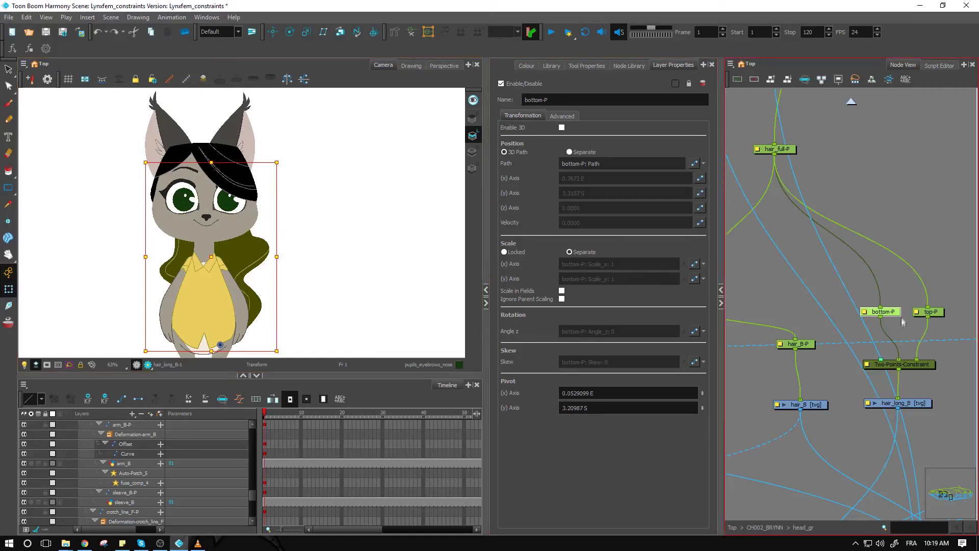
pyautogui.click(922, 366)
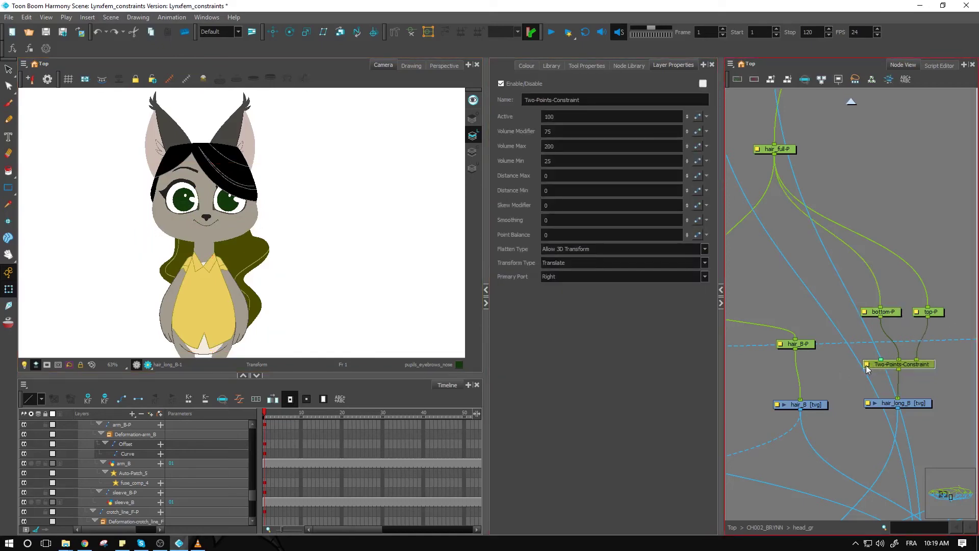
pyautogui.doubleClick(867, 368)
# Step: Set Volume Max to 100 and test by moving bottom-P up
pyautogui.moveTo(484, 93); pyautogui.dragTo(636, 94)
pyautogui.moveTo(583, 180); pyautogui.dragTo(545, 183)
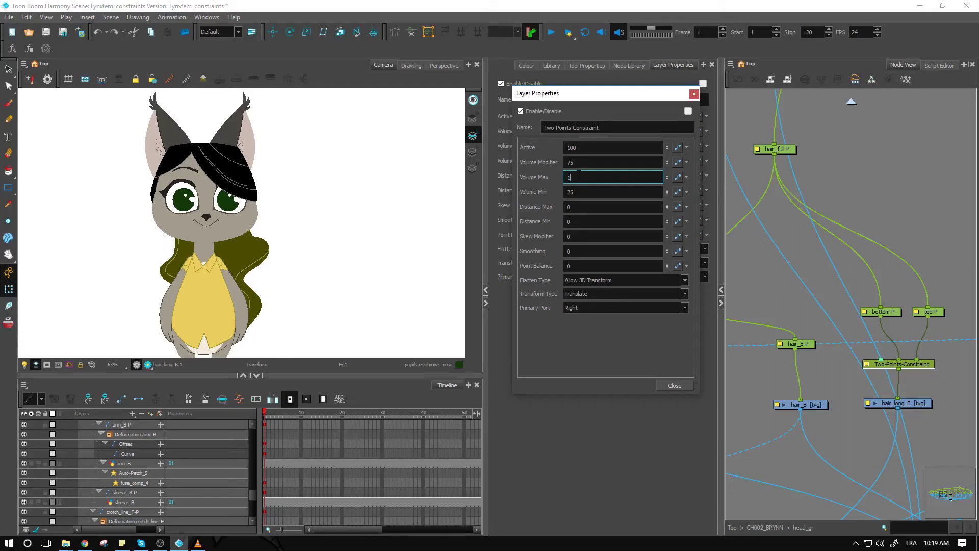
pyautogui.press('Return')
pyautogui.click(895, 314)
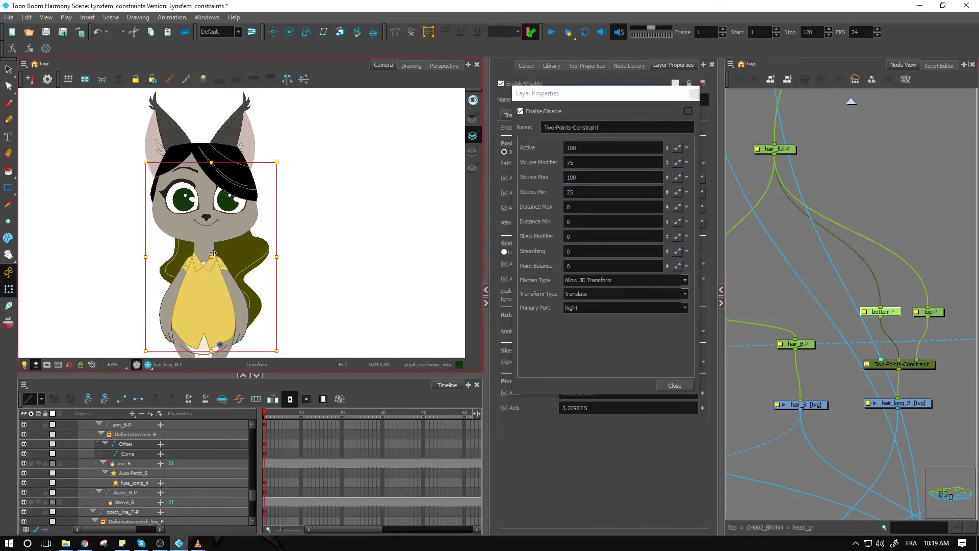
pyautogui.moveTo(212, 258); pyautogui.dragTo(200, 181)
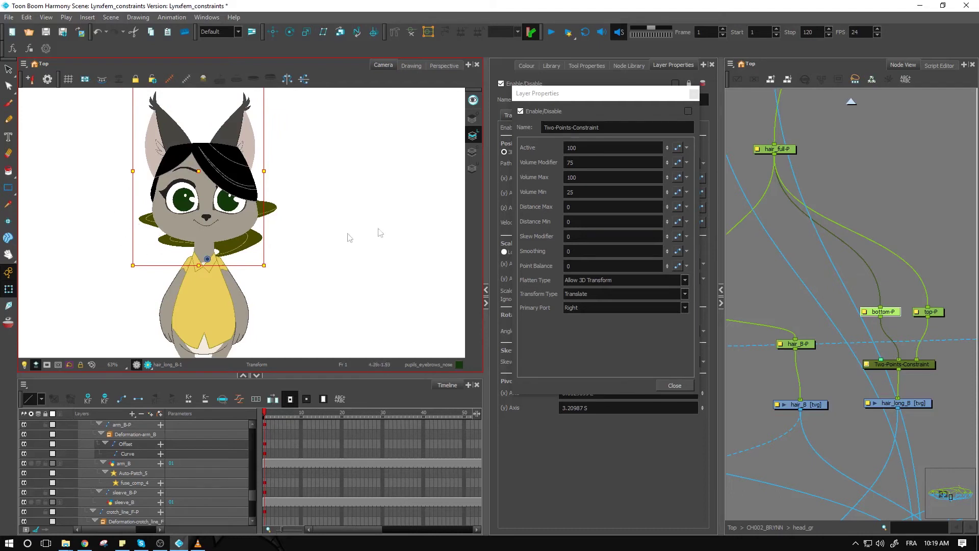
# Step: Change Volume Max to 110 and drag the hair down-left to check the deformation
pyautogui.click(548, 178)
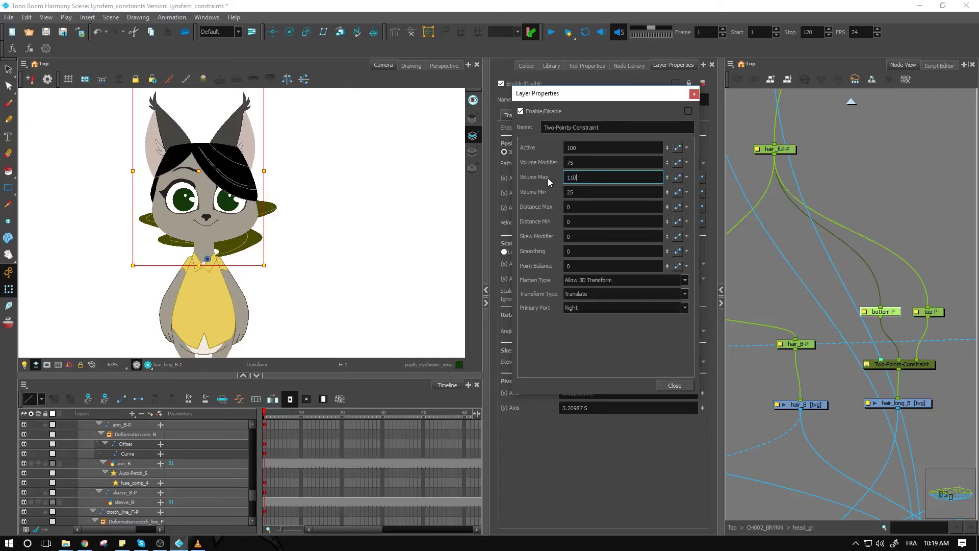
pyautogui.press('Return')
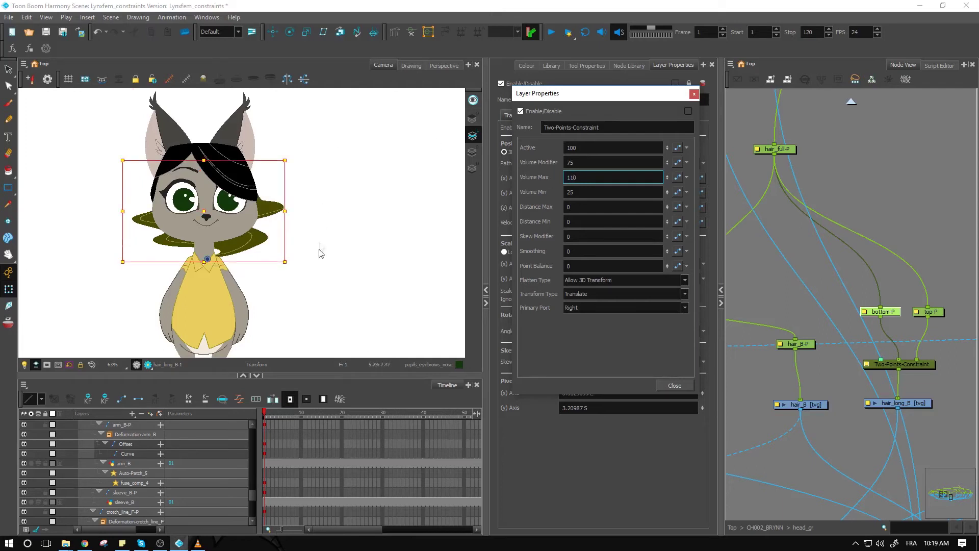
pyautogui.moveTo(207, 218); pyautogui.dragTo(194, 252)
# Step: Undo the test moves, re-enter Volume Max 110, and shift the body sideways to test
pyautogui.hotkey('ctrl', 'z')
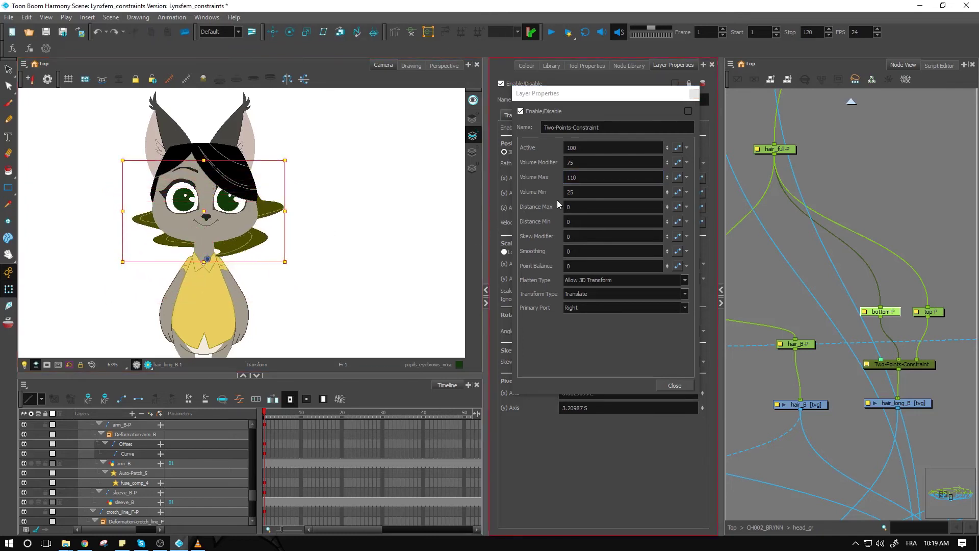
pyautogui.hotkey('ctrl', 'z')
pyautogui.click(566, 177)
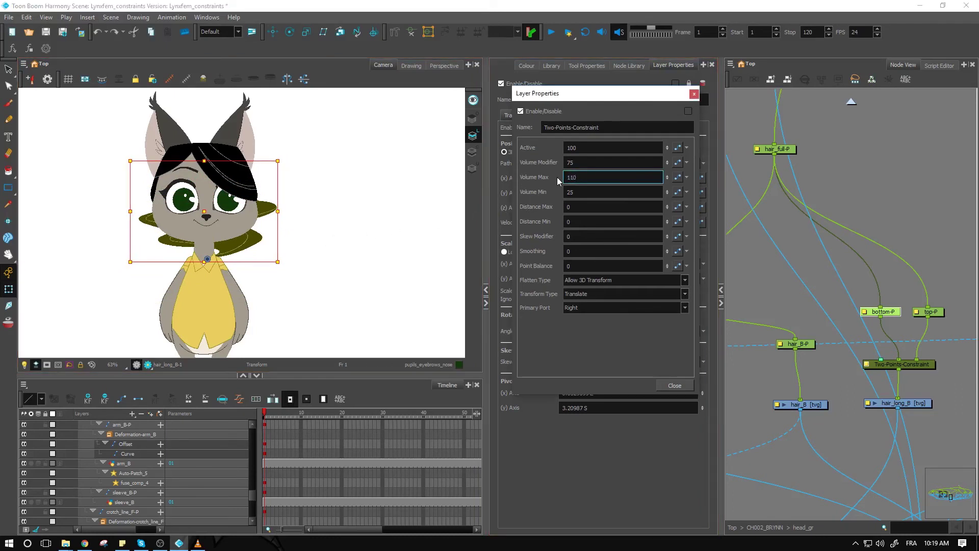
pyautogui.write('110')
pyautogui.press('Return')
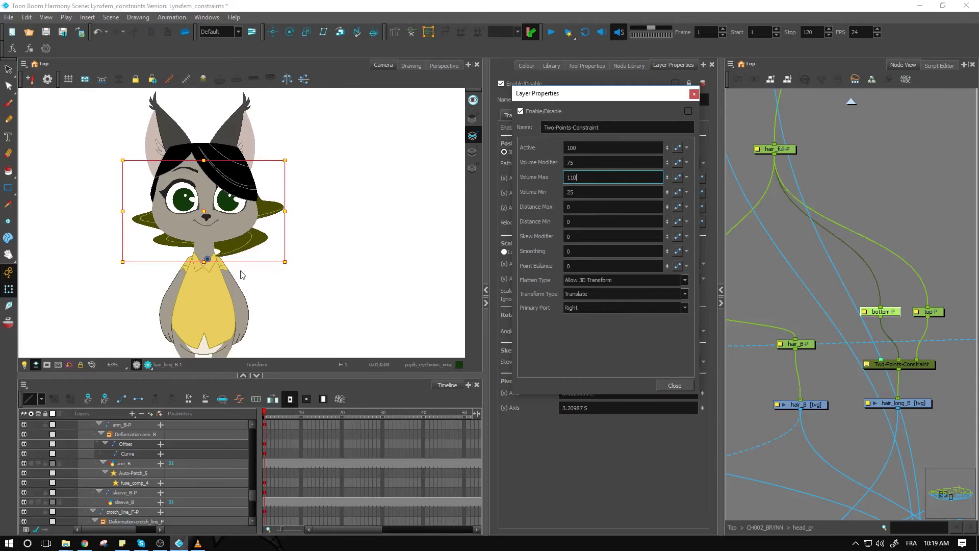
pyautogui.click(204, 213)
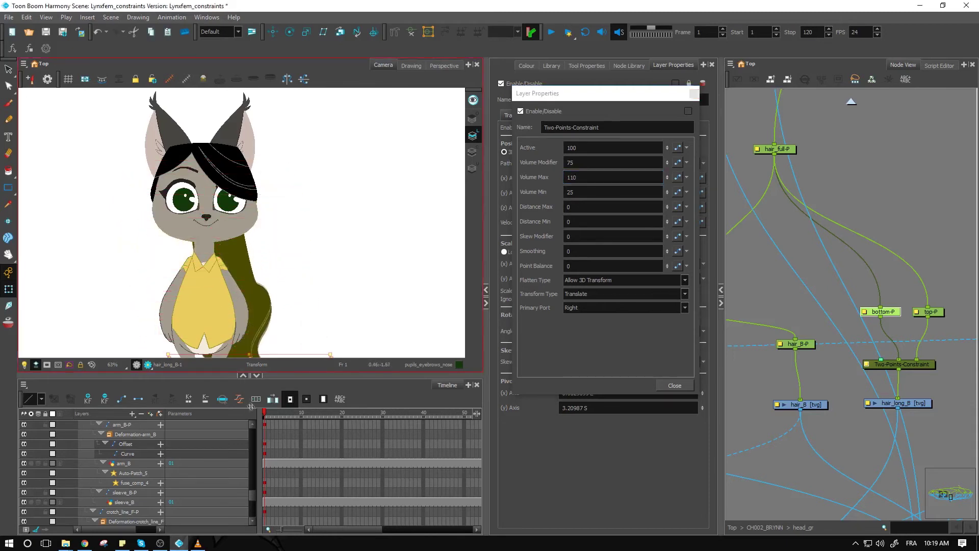
pyautogui.moveTo(203, 316)
pyautogui.mouseDown()
pyautogui.moveTo(326, 317)
pyautogui.moveTo(211, 317)
pyautogui.mouseUp()
# Step: Set Volume Min to 85 and swing the hair right and around the face to test
pyautogui.click(535, 194)
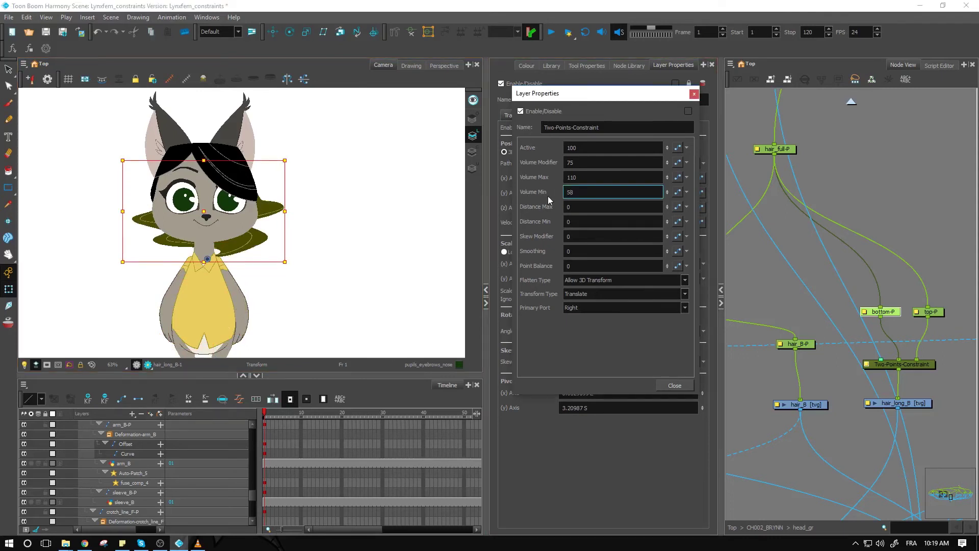
pyautogui.press('Return')
pyautogui.write('85')
pyautogui.click(204, 211)
pyautogui.moveTo(224, 295)
pyautogui.mouseDown()
pyautogui.moveTo(244, 306)
pyautogui.moveTo(312, 289)
pyautogui.moveTo(285, 270)
pyautogui.mouseUp()
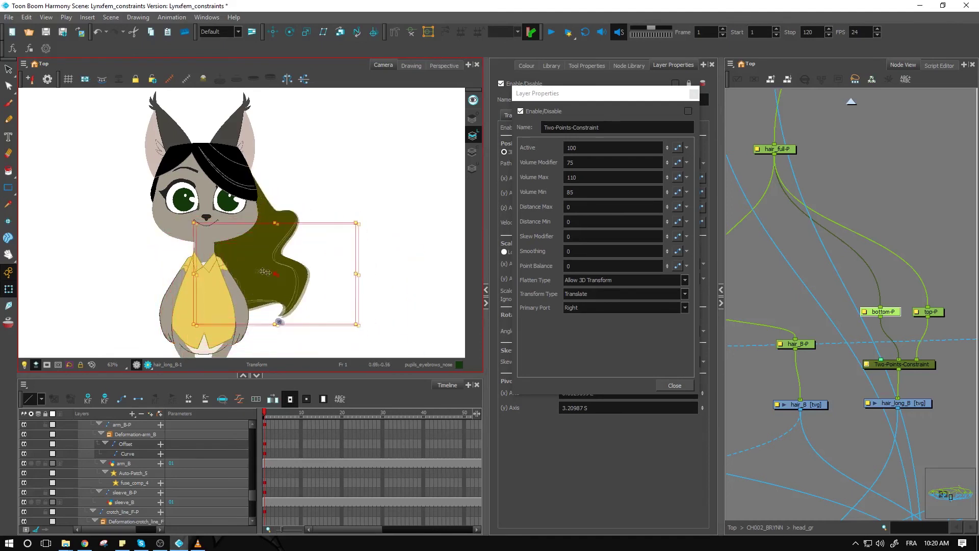
pyautogui.moveTo(264, 271); pyautogui.dragTo(204, 243)
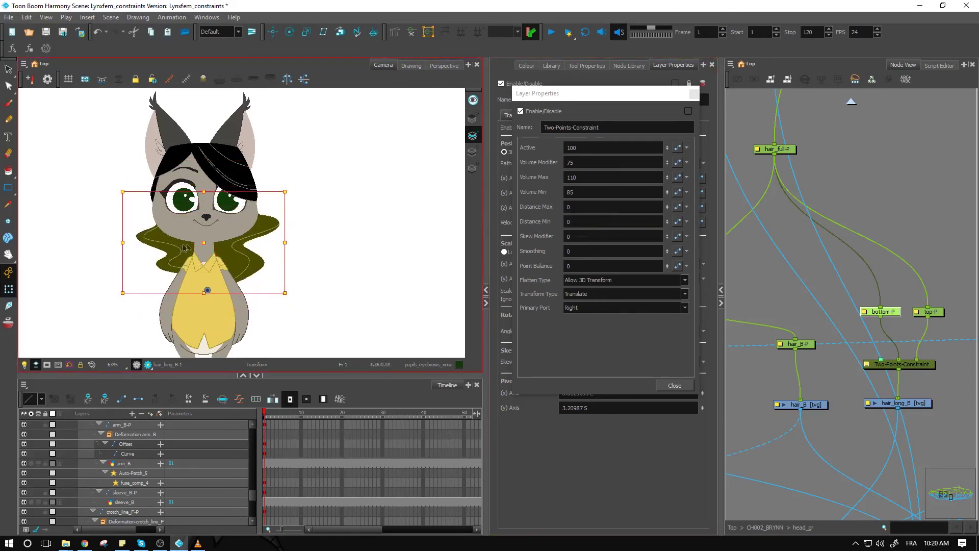
# Step: Set Distance Max to 90 and move the hair up to test the limit
pyautogui.moveTo(202, 244)
pyautogui.mouseDown()
pyautogui.moveTo(298, 280)
pyautogui.moveTo(311, 267)
pyautogui.moveTo(433, 286)
pyautogui.moveTo(204, 229)
pyautogui.mouseUp()
pyautogui.click(586, 207)
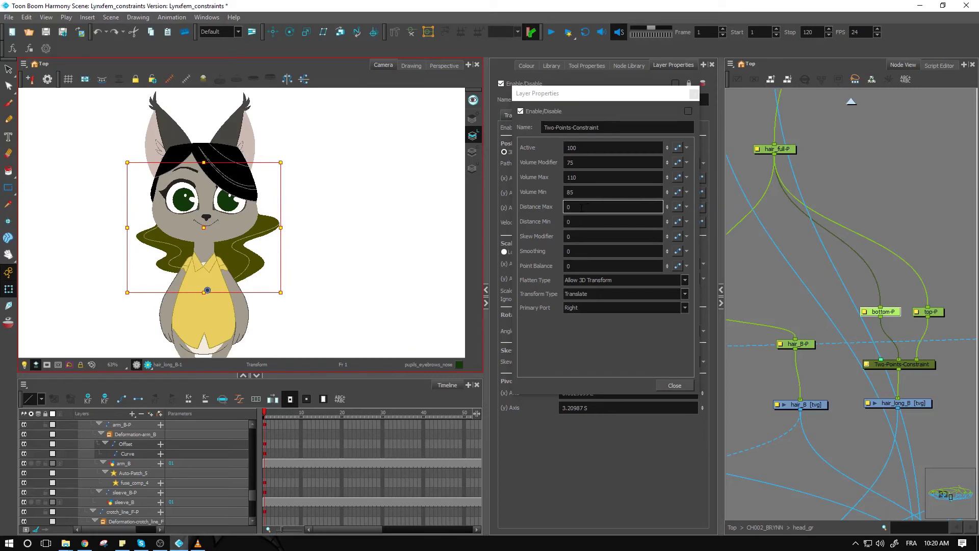
pyautogui.doubleClick(563, 208)
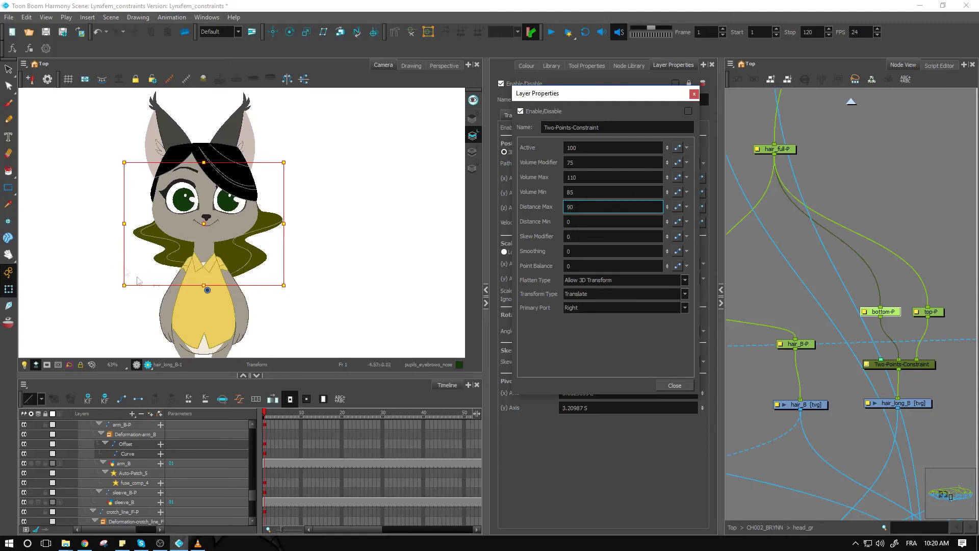
pyautogui.moveTo(203, 226)
pyautogui.mouseDown()
pyautogui.moveTo(204, 255)
pyautogui.moveTo(198, 200)
pyautogui.moveTo(181, 194)
pyautogui.moveTo(183, 212)
pyautogui.moveTo(212, 225)
pyautogui.moveTo(204, 222)
pyautogui.mouseUp()
# Step: Change Distance Max to 120 and drag the hair in several directions to check it
pyautogui.click(538, 213)
pyautogui.write('120')
pyautogui.press('Return')
pyautogui.moveTo(200, 227)
pyautogui.mouseDown()
pyautogui.moveTo(219, 224)
pyautogui.moveTo(279, 275)
pyautogui.moveTo(218, 248)
pyautogui.moveTo(295, 301)
pyautogui.moveTo(275, 288)
pyautogui.moveTo(281, 271)
pyautogui.moveTo(260, 254)
pyautogui.moveTo(229, 230)
pyautogui.moveTo(216, 239)
pyautogui.mouseUp()
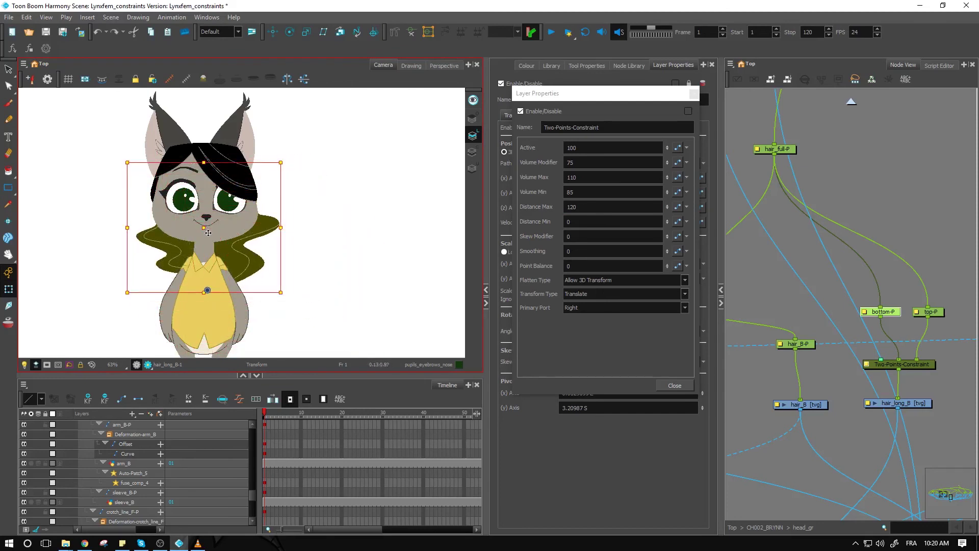
pyautogui.click(584, 209)
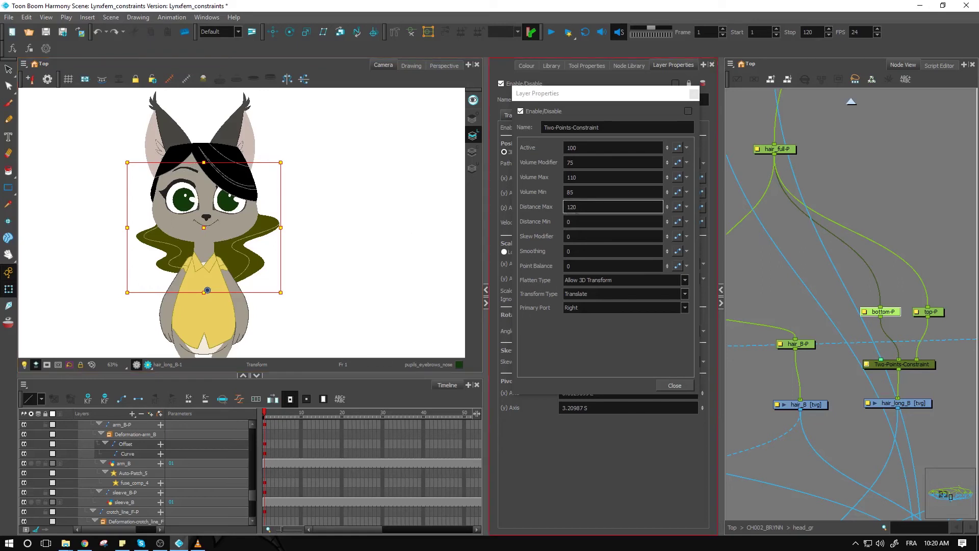
pyautogui.moveTo(204, 228)
pyautogui.mouseDown()
pyautogui.moveTo(230, 258)
pyautogui.moveTo(265, 253)
pyautogui.moveTo(209, 234)
pyautogui.moveTo(250, 248)
pyautogui.moveTo(211, 234)
pyautogui.moveTo(222, 230)
pyautogui.moveTo(213, 225)
pyautogui.mouseUp()
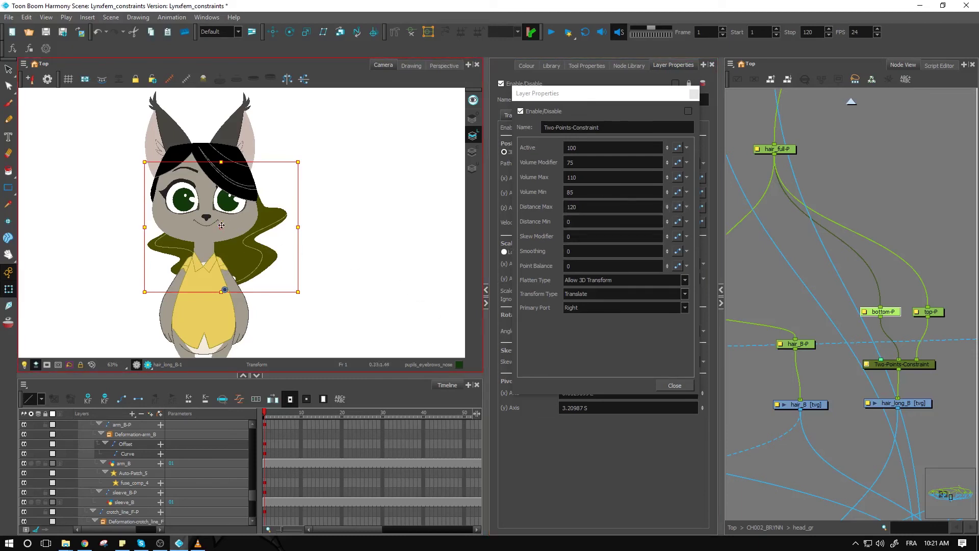
pyautogui.moveTo(221, 226)
pyautogui.mouseDown()
pyautogui.moveTo(189, 226)
pyautogui.moveTo(231, 238)
pyautogui.mouseUp()
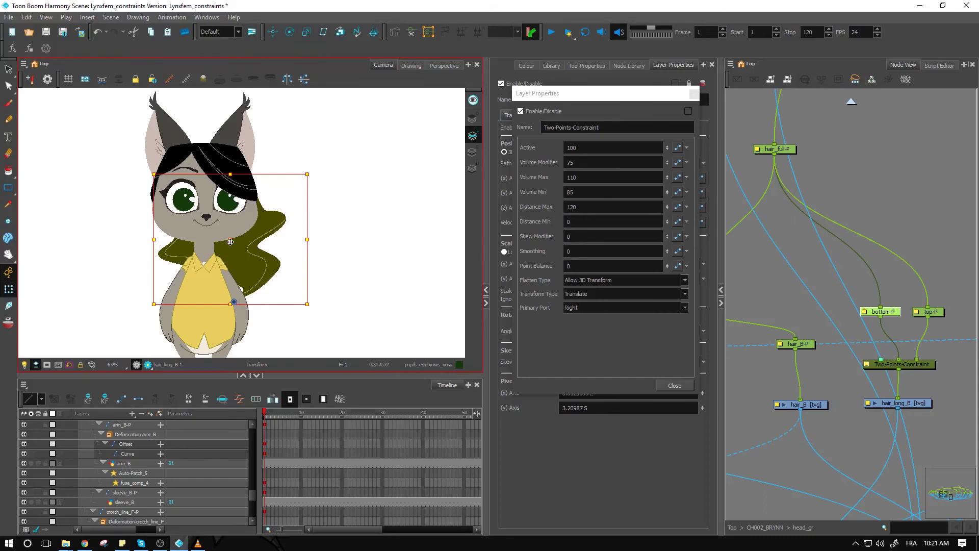
pyautogui.moveTo(230, 242); pyautogui.dragTo(211, 222)
# Step: Set Distance Min to 80, test the hair, and close the floating constraint settings window
pyautogui.click(573, 222)
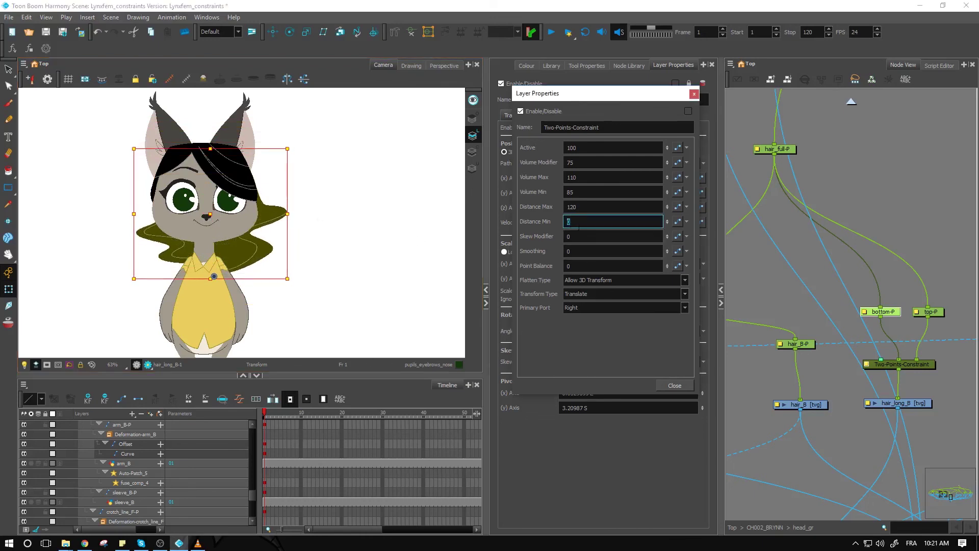
pyautogui.press('Return')
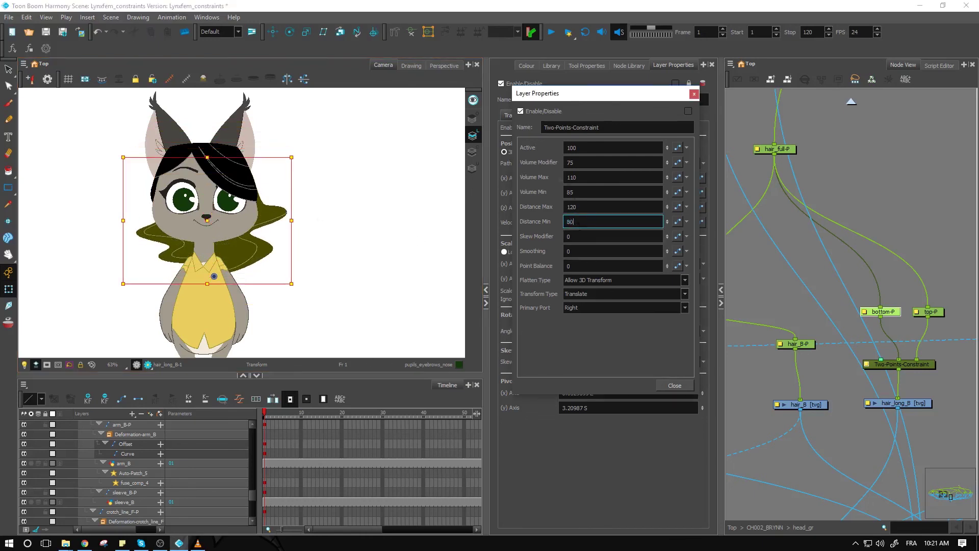
pyautogui.moveTo(209, 220)
pyautogui.mouseDown()
pyautogui.moveTo(204, 271)
pyautogui.moveTo(278, 278)
pyautogui.moveTo(189, 225)
pyautogui.moveTo(181, 188)
pyautogui.moveTo(233, 265)
pyautogui.moveTo(194, 253)
pyautogui.moveTo(179, 221)
pyautogui.moveTo(261, 241)
pyautogui.moveTo(237, 252)
pyautogui.moveTo(243, 232)
pyautogui.moveTo(225, 236)
pyautogui.moveTo(232, 229)
pyautogui.moveTo(207, 219)
pyautogui.moveTo(209, 228)
pyautogui.mouseUp()
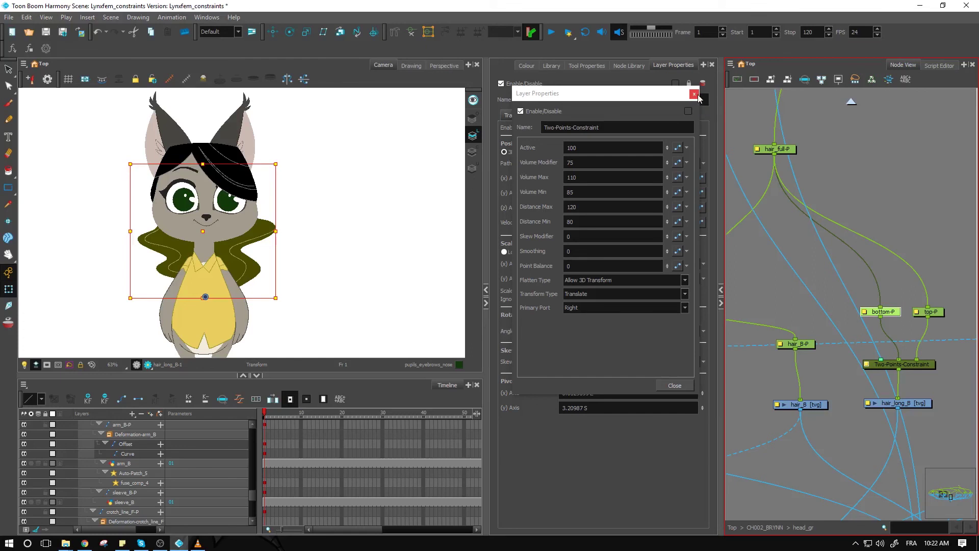
pyautogui.click(695, 95)
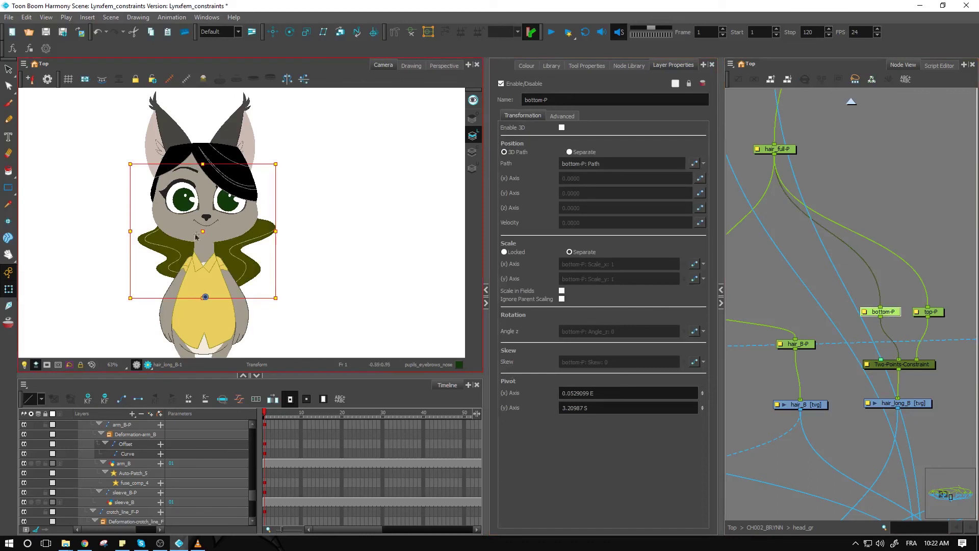
# Step: Test the final hair behaviour, then undo to return bottom-P's position to 0
pyautogui.moveTo(198, 236)
pyautogui.mouseDown()
pyautogui.moveTo(190, 239)
pyautogui.moveTo(210, 241)
pyautogui.moveTo(188, 244)
pyautogui.moveTo(268, 234)
pyautogui.moveTo(158, 233)
pyautogui.moveTo(224, 219)
pyautogui.moveTo(293, 242)
pyautogui.moveTo(209, 227)
pyautogui.moveTo(215, 249)
pyautogui.moveTo(187, 244)
pyautogui.moveTo(212, 298)
pyautogui.moveTo(254, 279)
pyautogui.moveTo(220, 244)
pyautogui.moveTo(199, 238)
pyautogui.moveTo(211, 250)
pyautogui.moveTo(213, 237)
pyautogui.mouseUp()
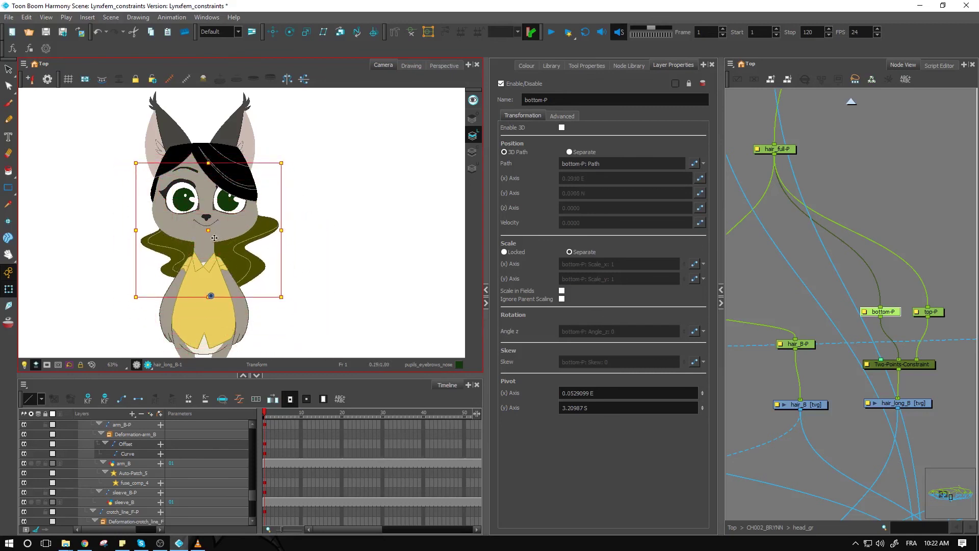
pyautogui.hotkey('ctrl', 'z')
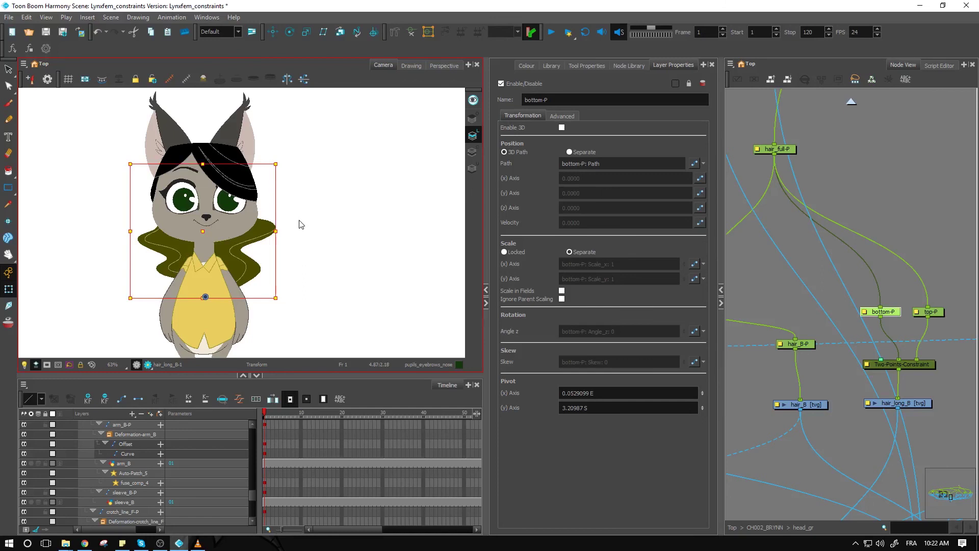